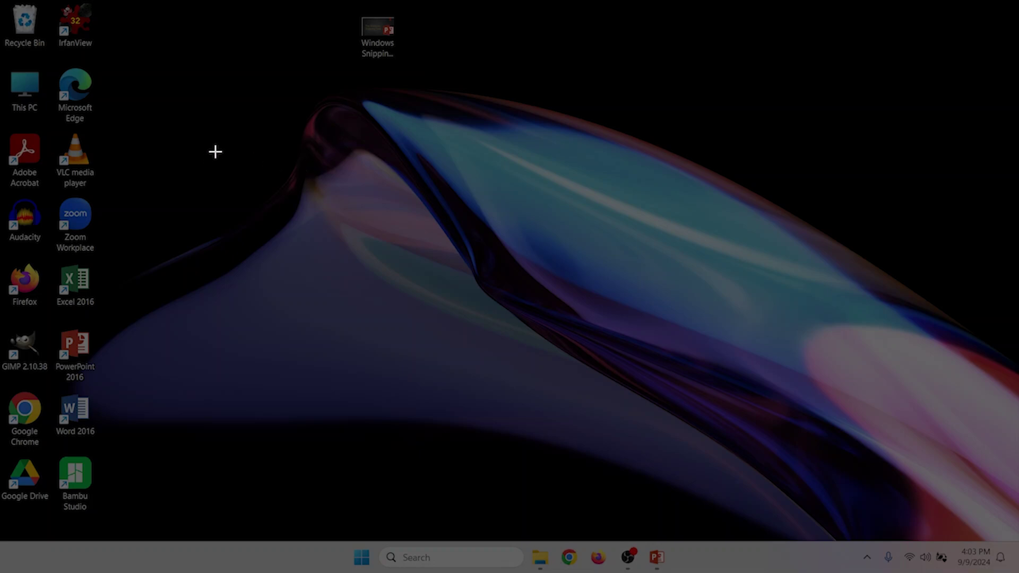
# Capture a rectangular snip of the desktop wallpaper's middle area, about 1036 × 398 px, and open Paint
pyautogui.moveTo(215, 152); pyautogui.dragTo(766, 364)
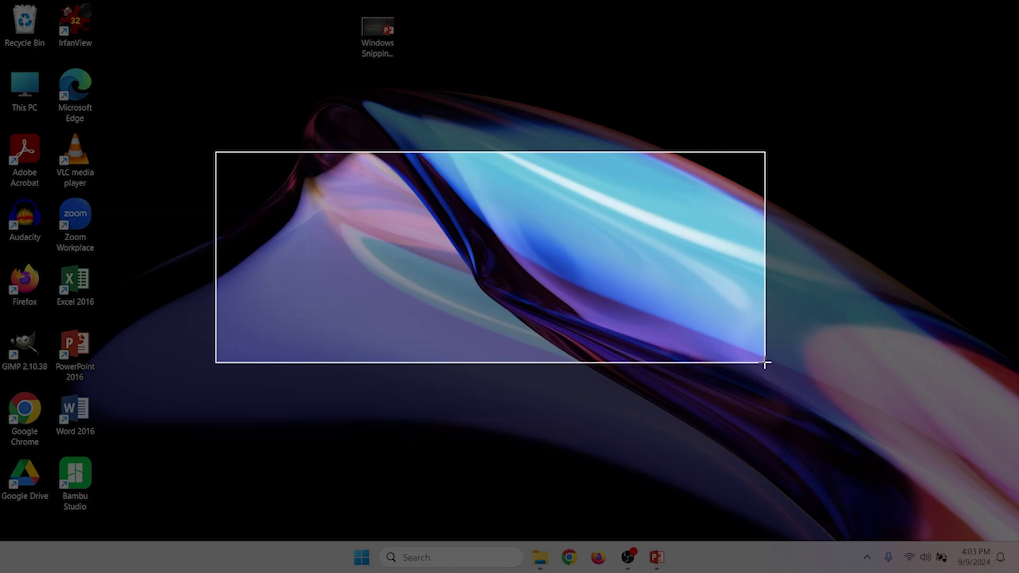
pyautogui.moveTo(765, 364); pyautogui.dragTo(766, 365)
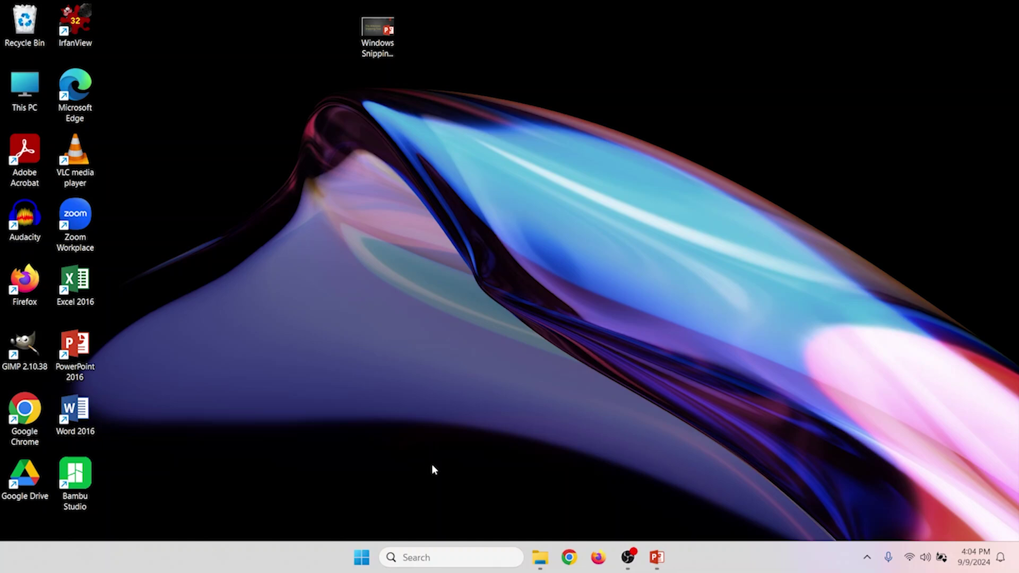
pyautogui.click(430, 556)
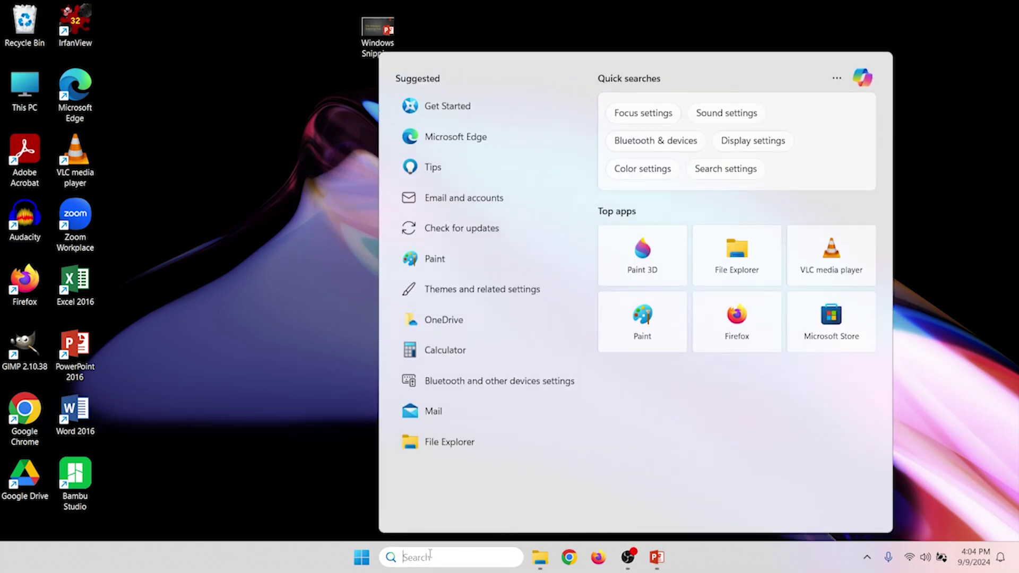
pyautogui.write('paint')
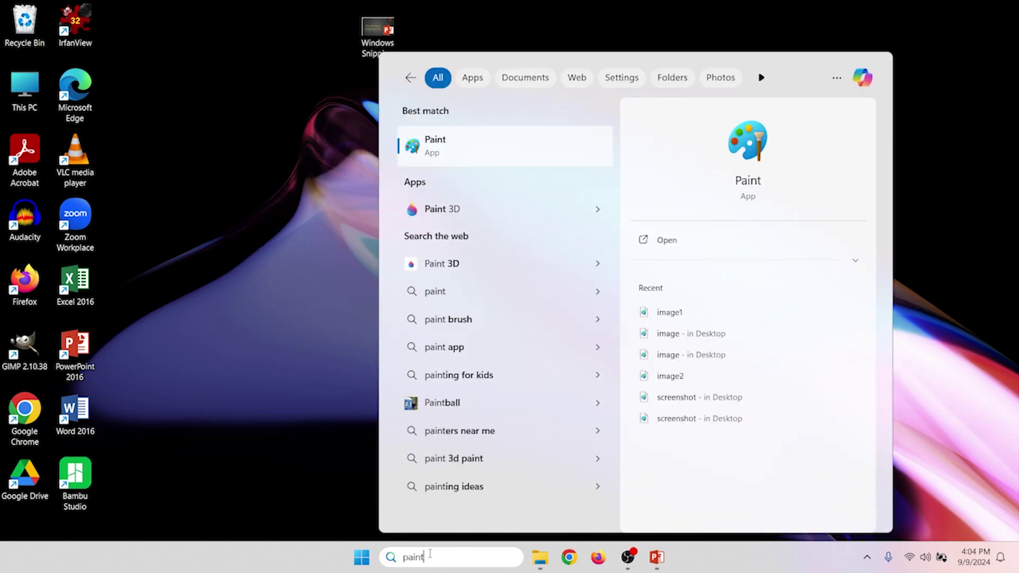
pyautogui.click(435, 140)
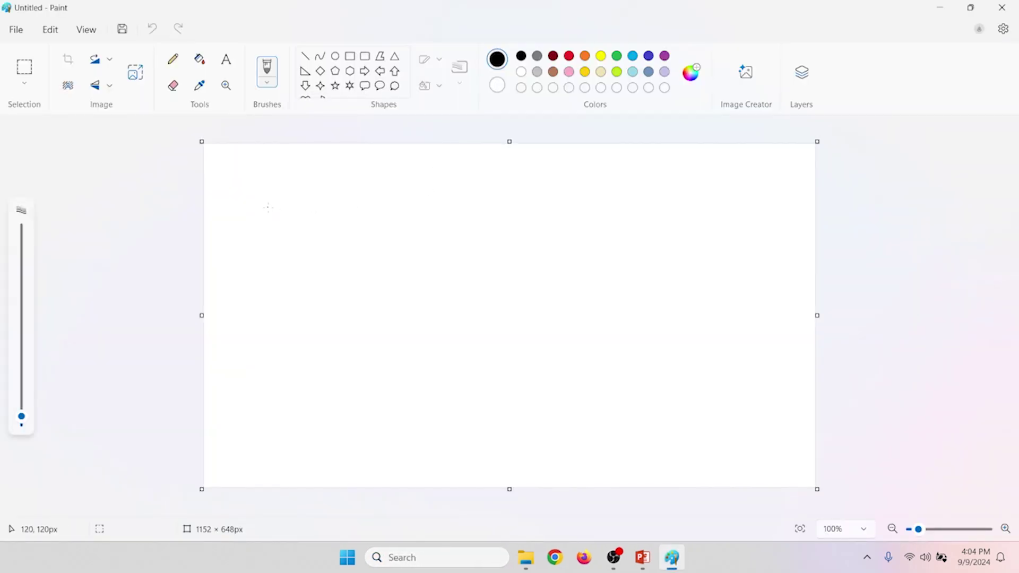
# Paste the rectangular snip onto the blank canvas and crop the canvas to the pasted image
pyautogui.click(49, 29)
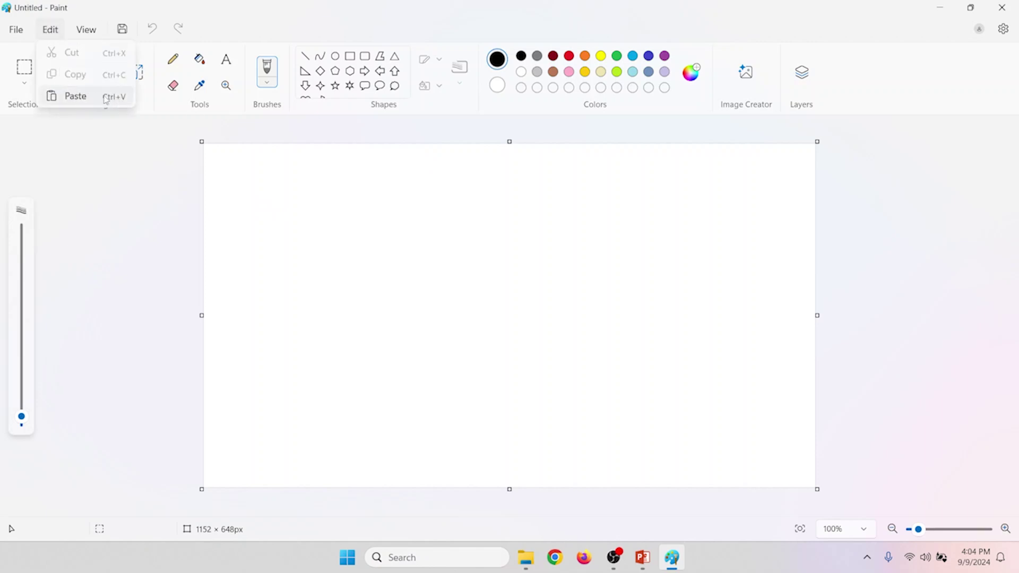
pyautogui.click(160, 257)
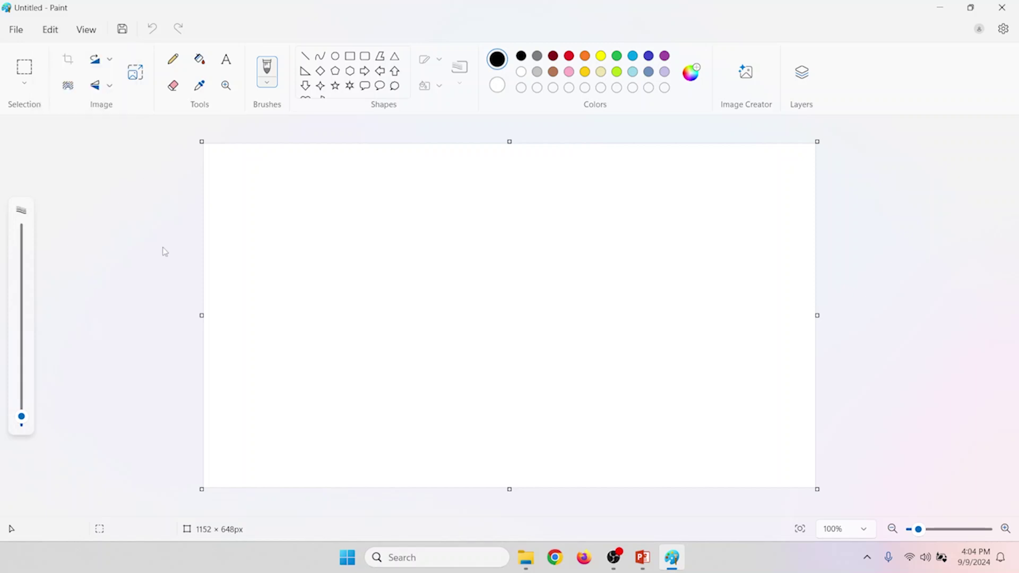
pyautogui.hotkey('ctrl', 'v')
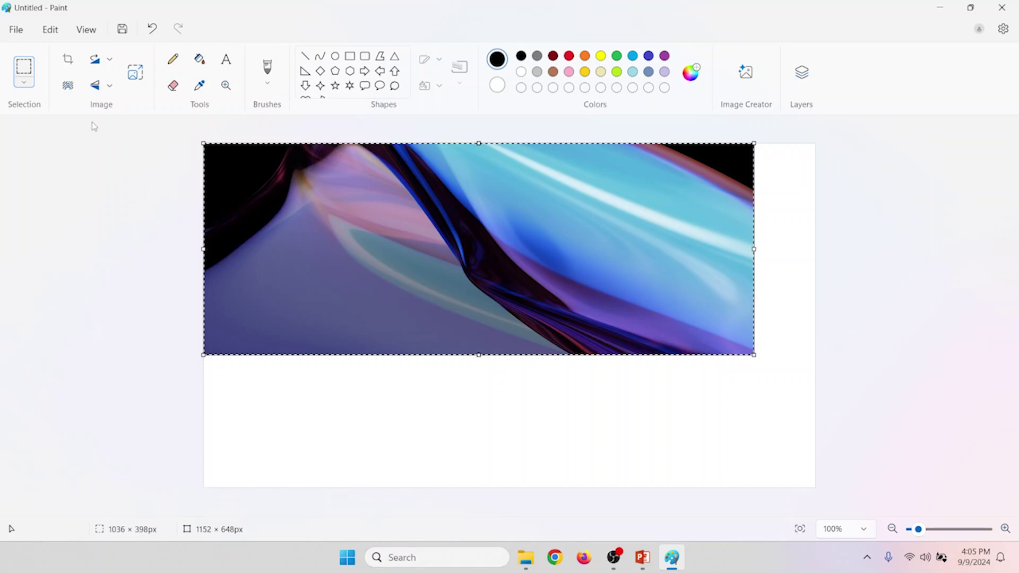
pyautogui.click(67, 62)
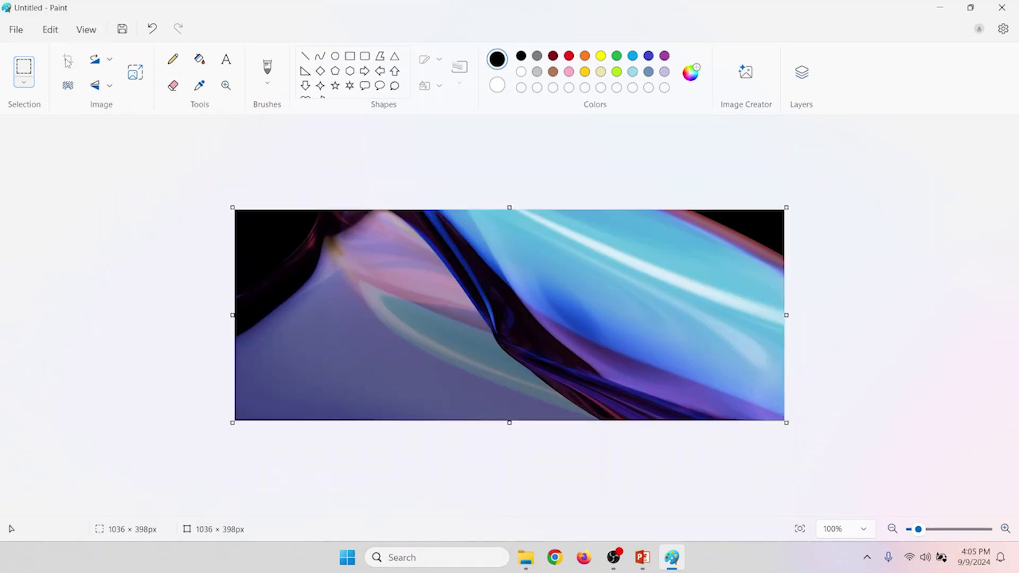
pyautogui.click(16, 30)
pyautogui.moveTo(45, 160)
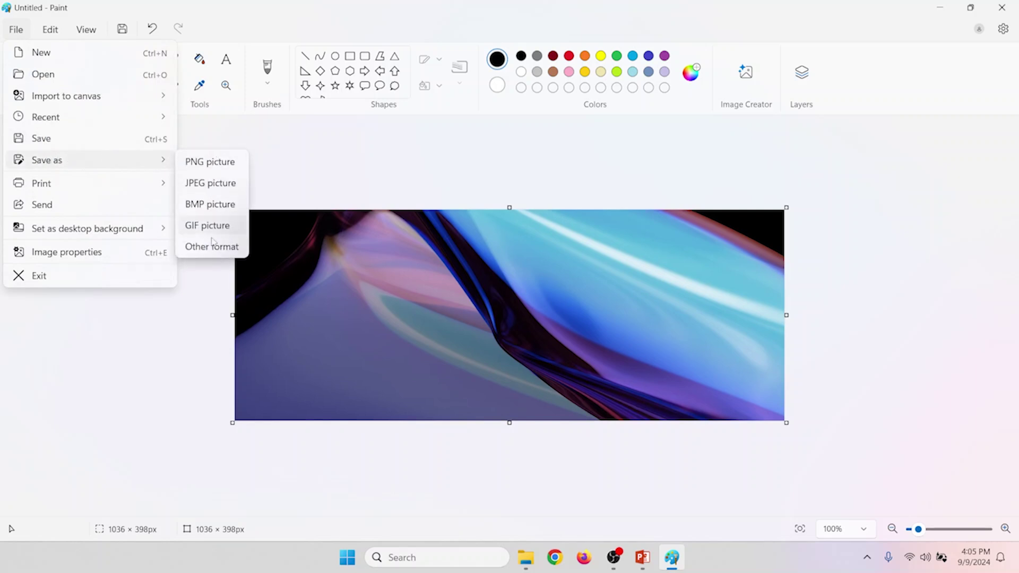
pyautogui.click(212, 187)
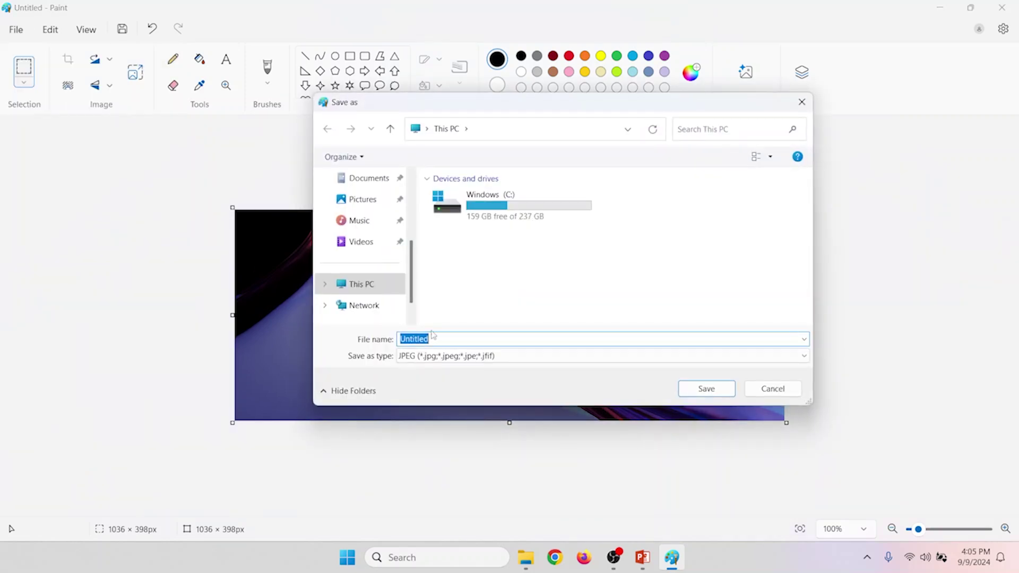
pyautogui.write('sdfaDFASDF')
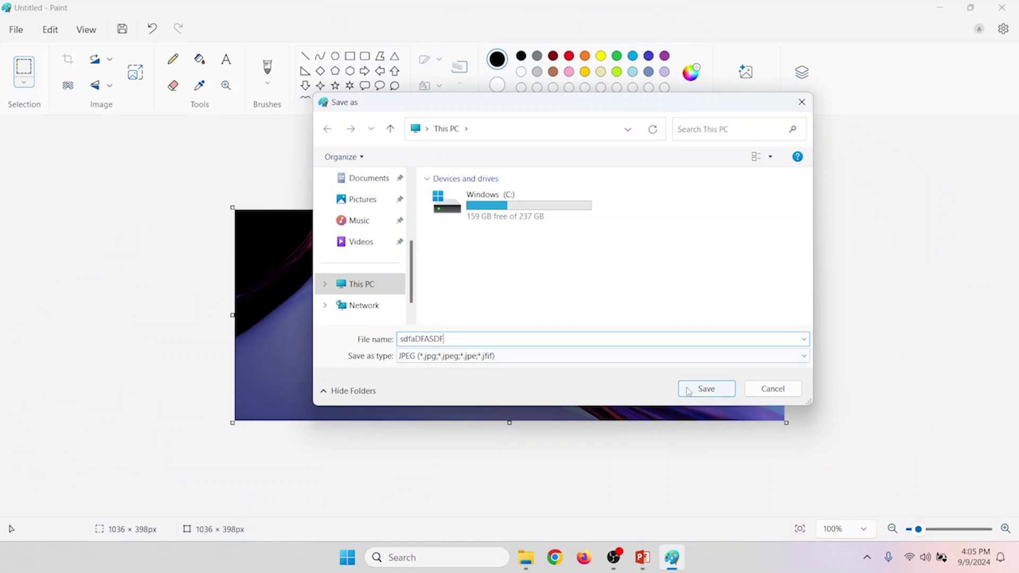
pyautogui.click(779, 391)
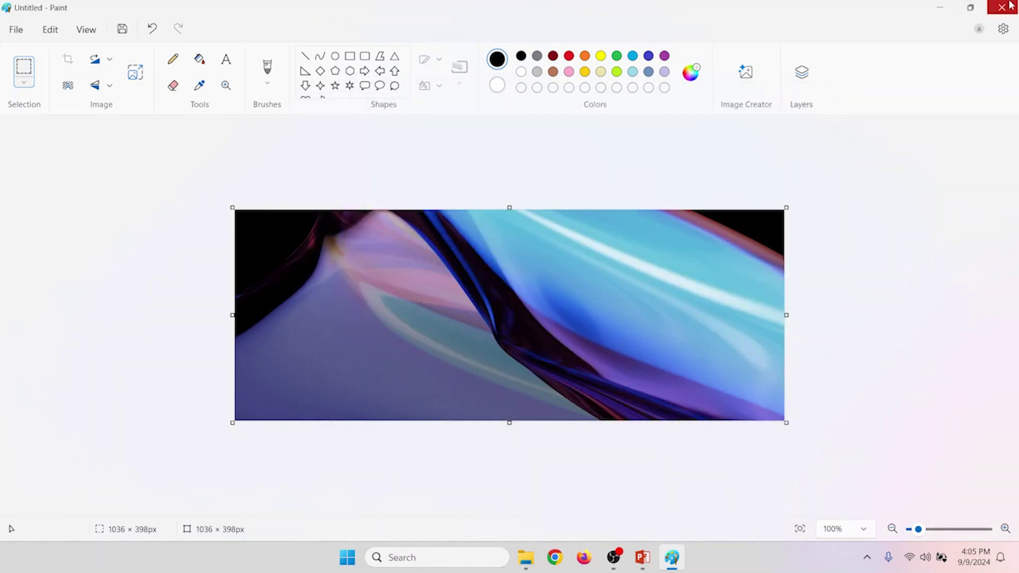
# Close Paint without saving and capture a freeform snip of the desktop wallpaper, about 1106 × 698 px
pyautogui.click(1009, 6)
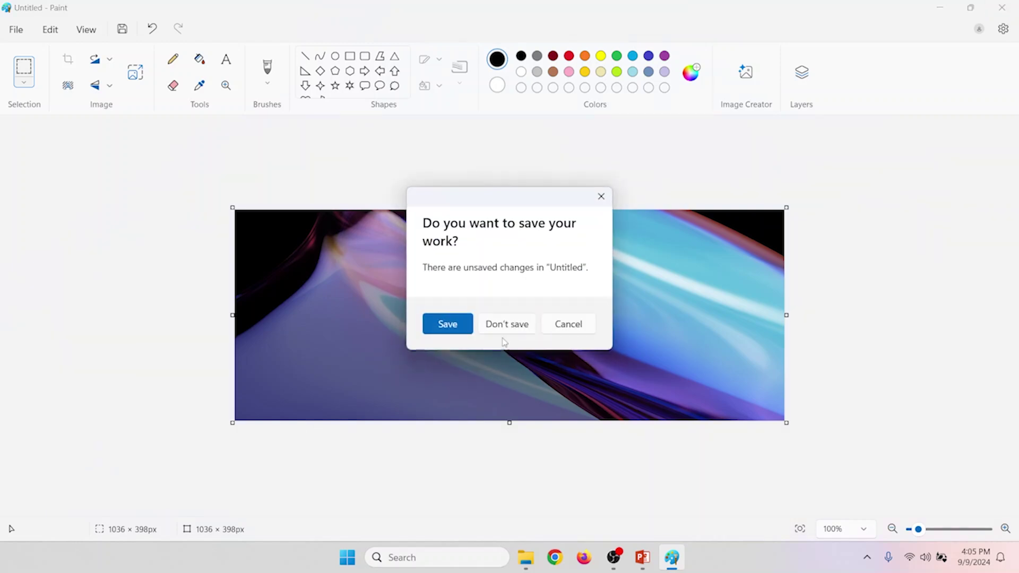
pyautogui.click(507, 325)
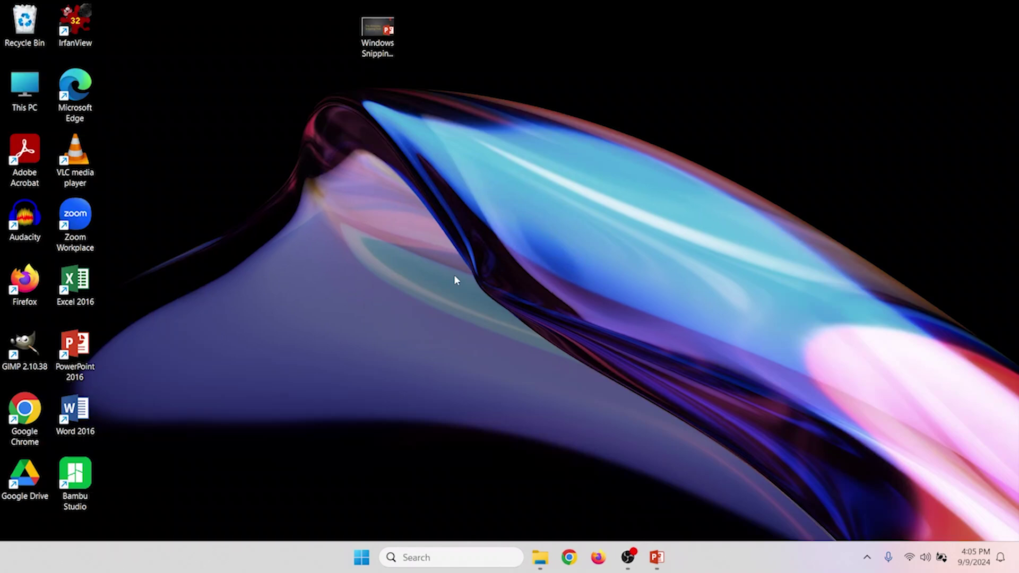
pyautogui.press('super+shift+s')
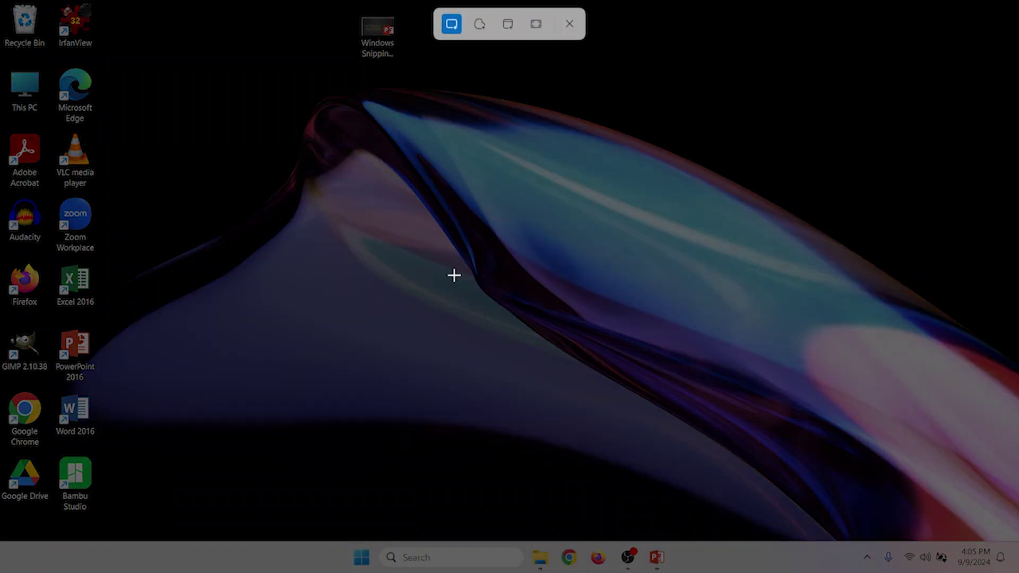
pyautogui.click(480, 24)
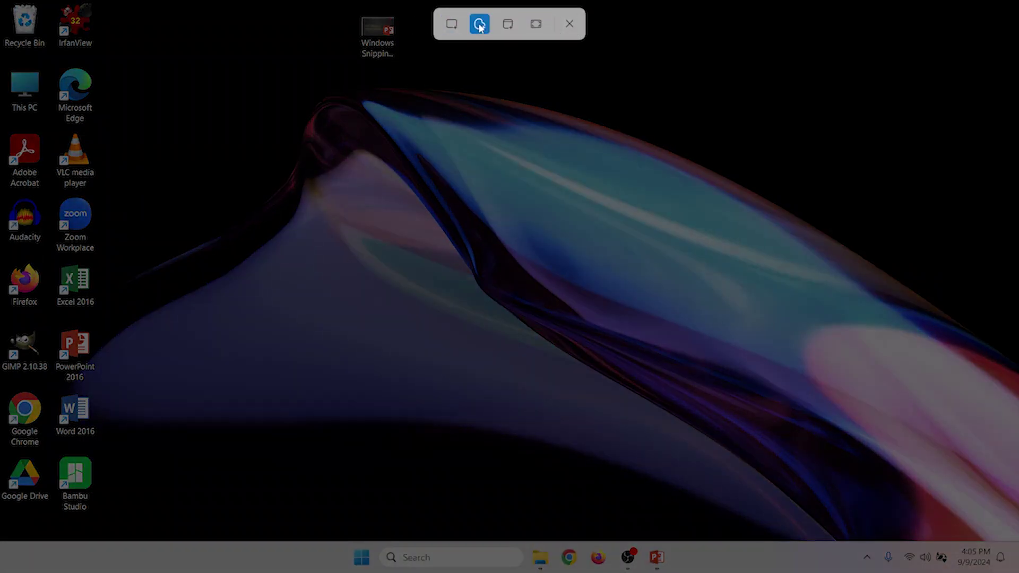
pyautogui.moveTo(374, 235)
pyautogui.mouseDown()
pyautogui.moveTo(273, 273)
pyautogui.moveTo(292, 437)
pyautogui.moveTo(464, 357)
pyautogui.moveTo(788, 456)
pyautogui.moveTo(662, 97)
pyautogui.moveTo(581, 234)
pyautogui.moveTo(446, 151)
pyautogui.moveTo(376, 236)
pyautogui.mouseUp()
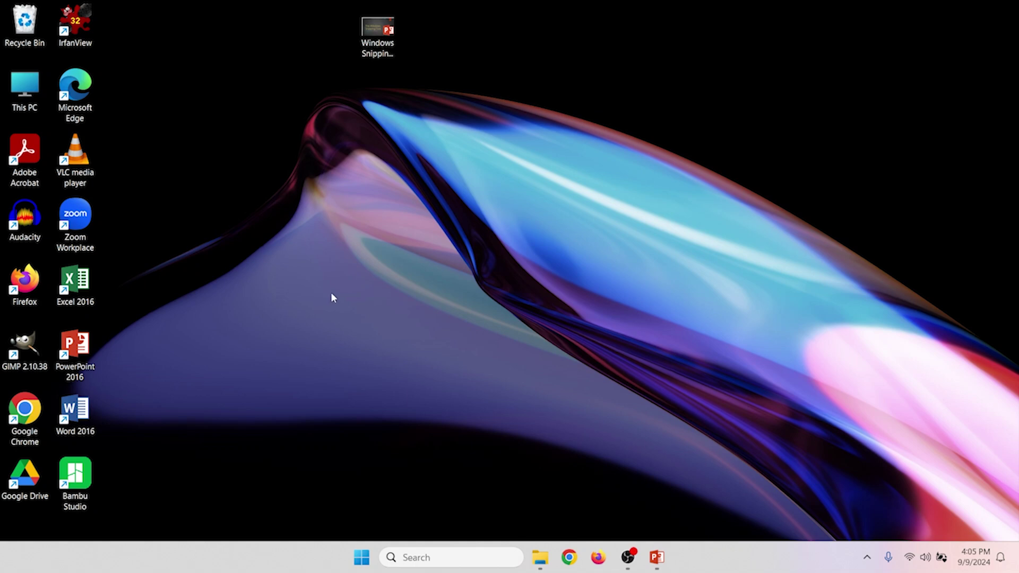
# Paste the freeform snip into a new Paint canvas and close it without saving
pyautogui.click(437, 556)
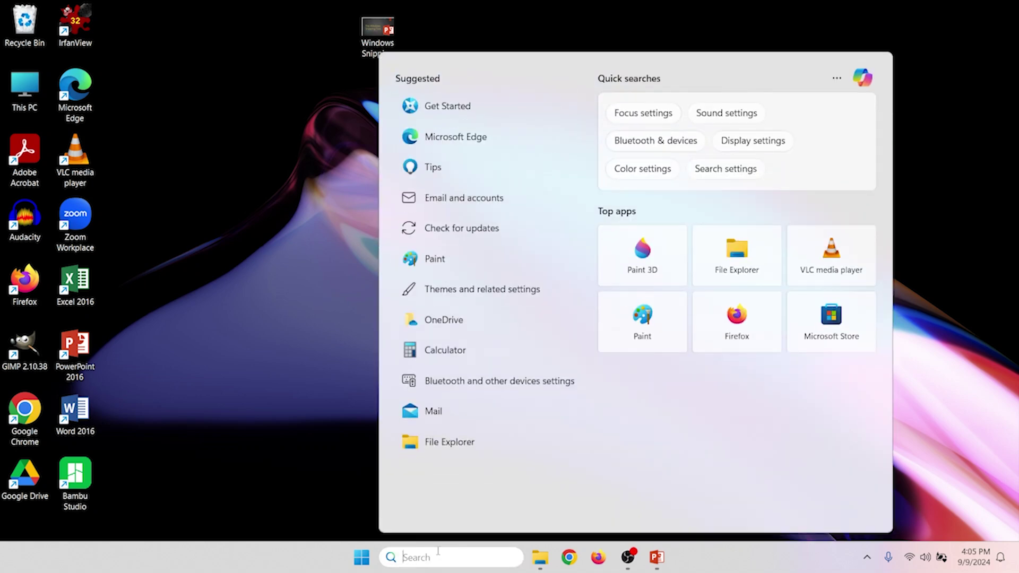
pyautogui.write('PAIN')
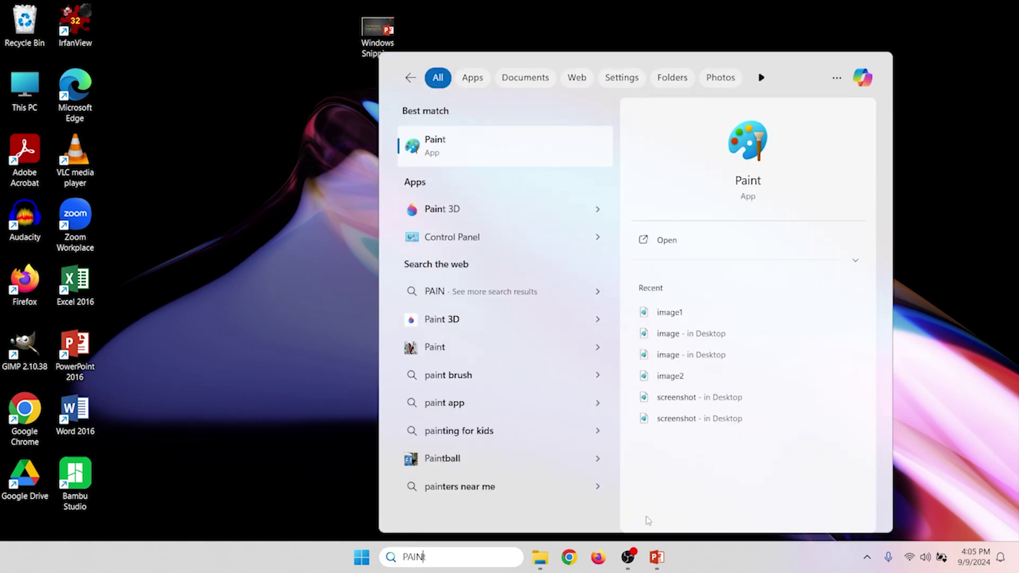
pyautogui.click(469, 150)
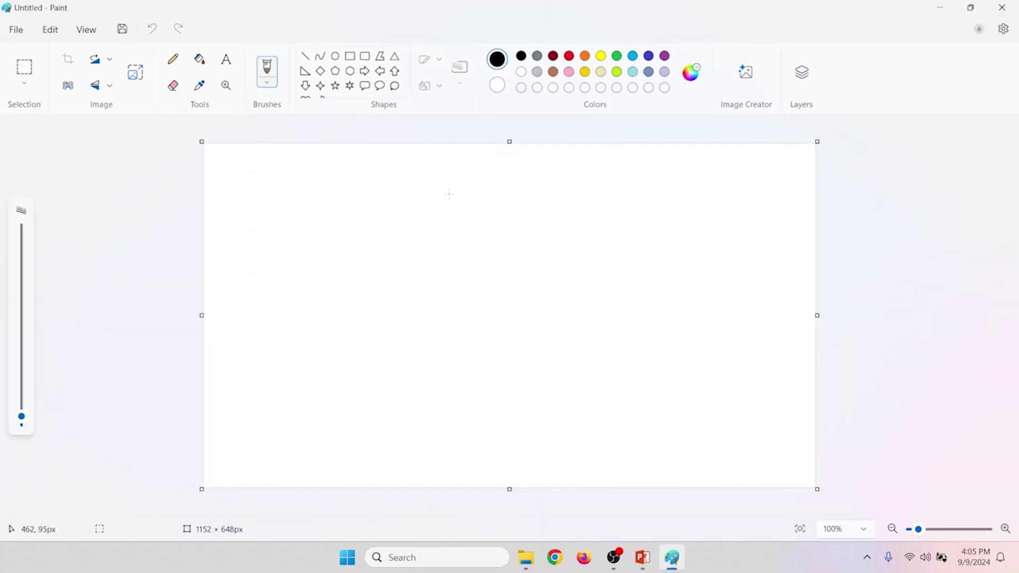
pyautogui.hotkey('ctrl', 'v')
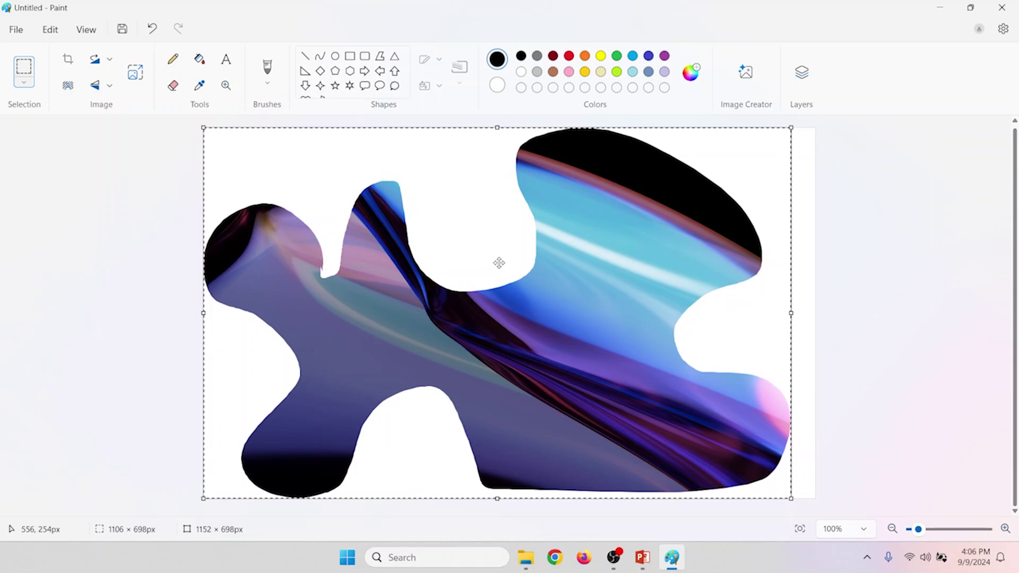
pyautogui.click(1002, 8)
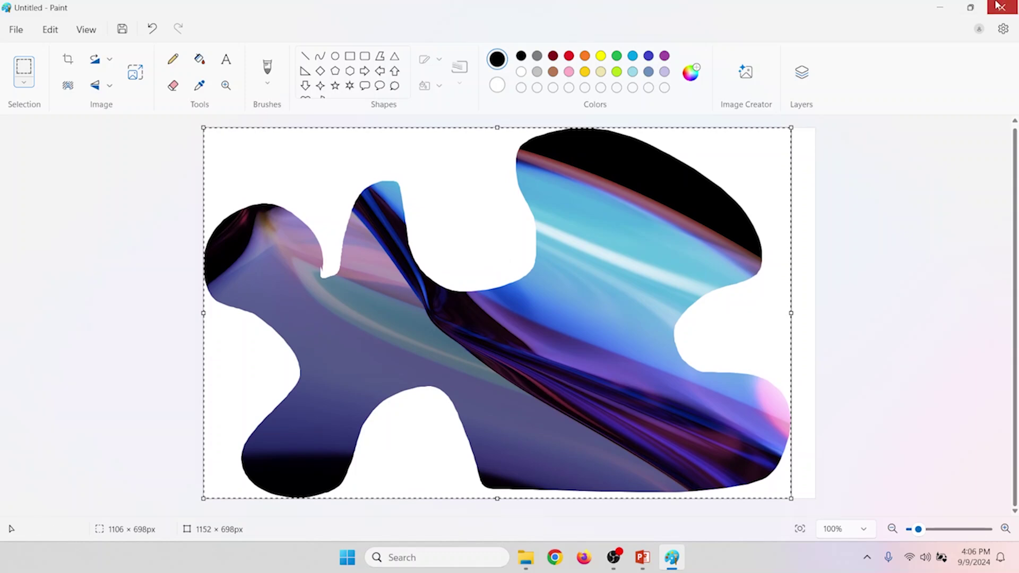
pyautogui.click(508, 324)
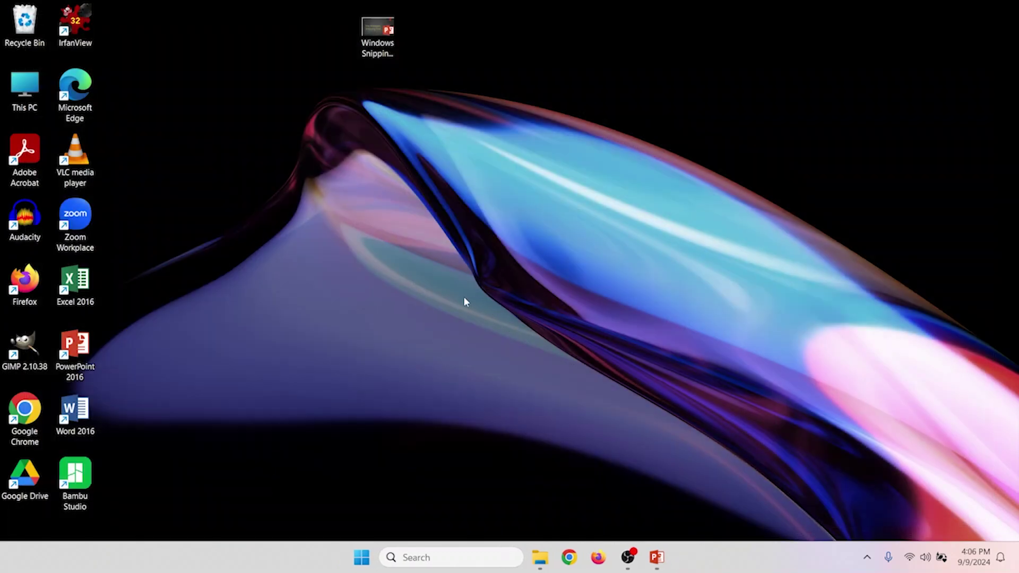
# Bring up the OBS, PowerPoint and Videos folder windows together on the desktop
pyautogui.click(628, 558)
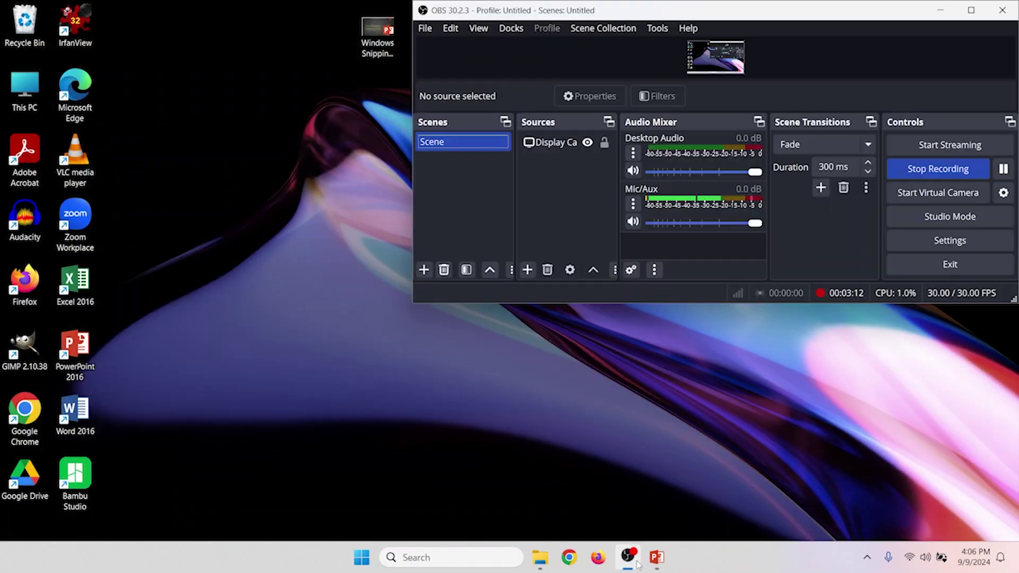
pyautogui.click(658, 557)
pyautogui.moveTo(540, 558)
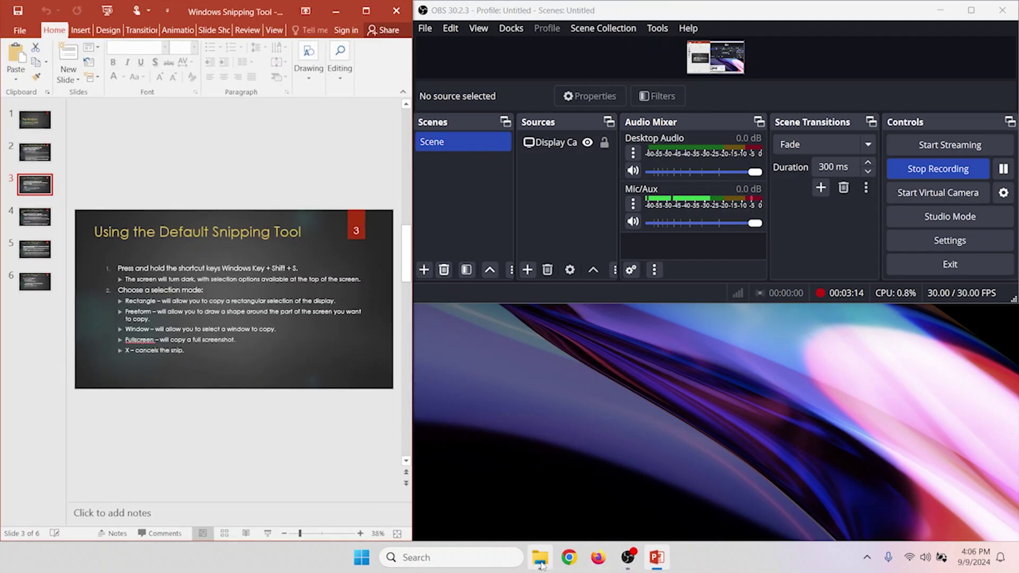
pyautogui.click(615, 489)
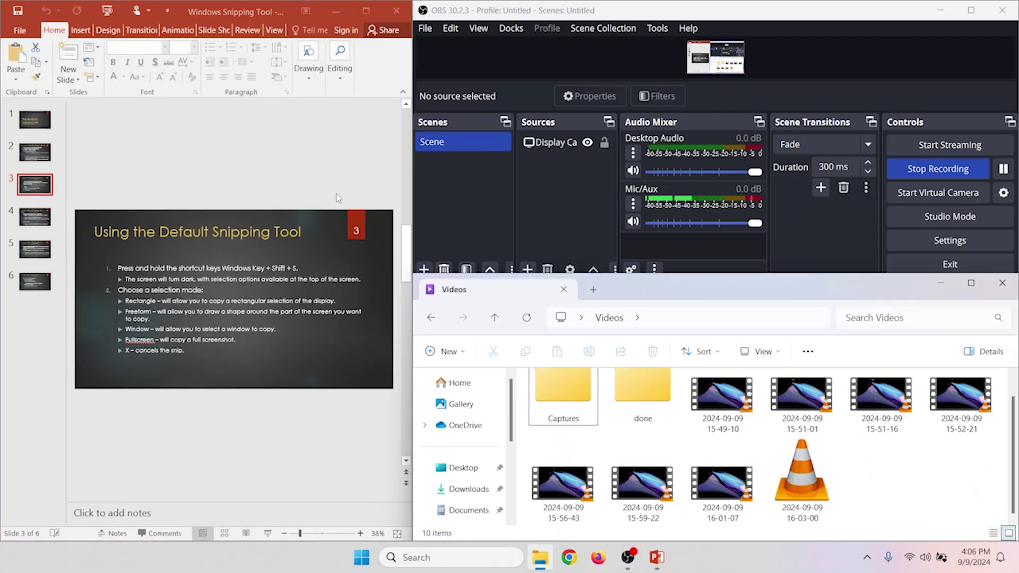
# Capture a window snip of the OBS window
pyautogui.press('super+shift+s')
pyautogui.click(508, 25)
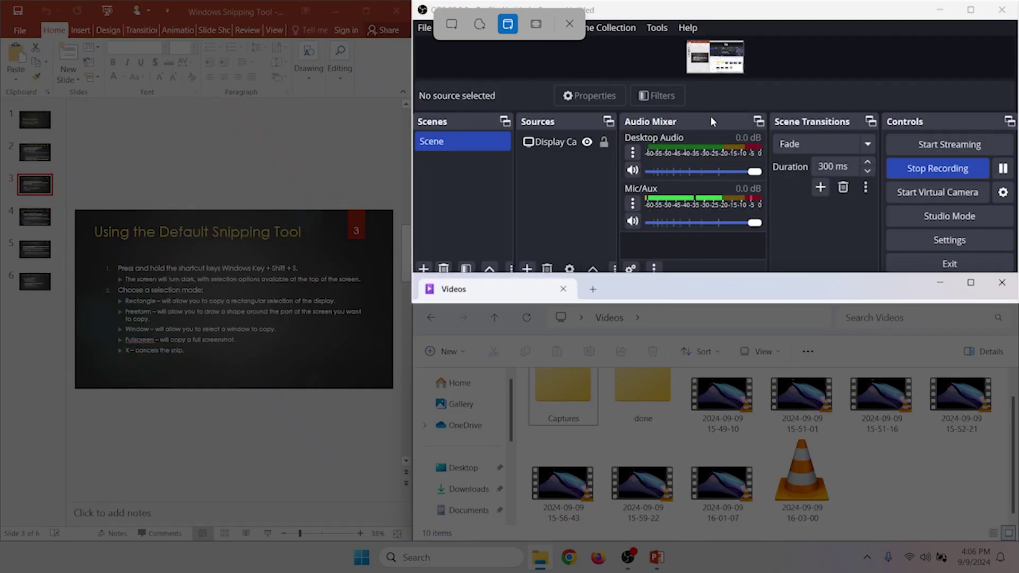
pyautogui.click(772, 85)
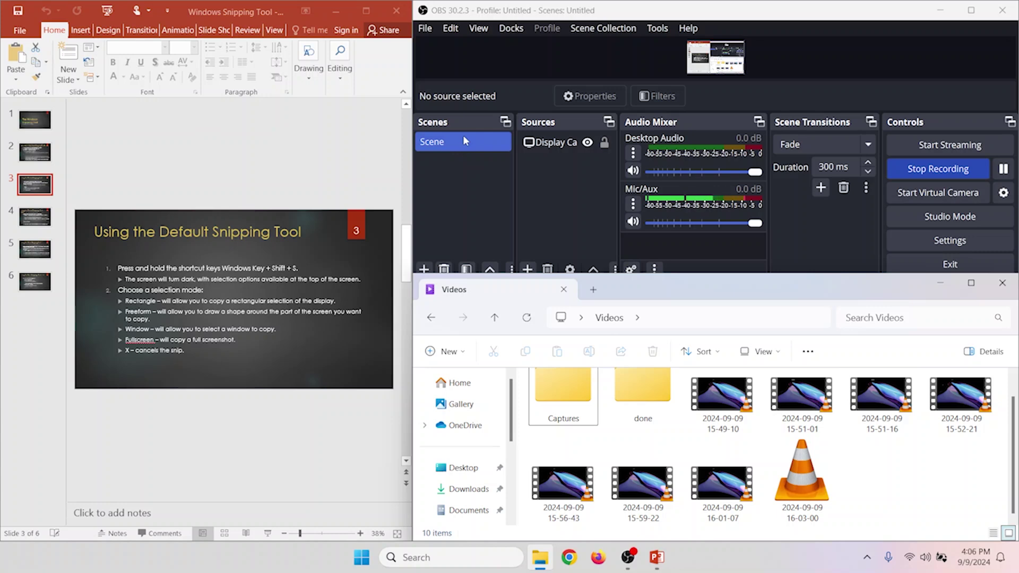
# Create a blank document in Word 2016 and paste the OBS window snip into it
pyautogui.click(361, 557)
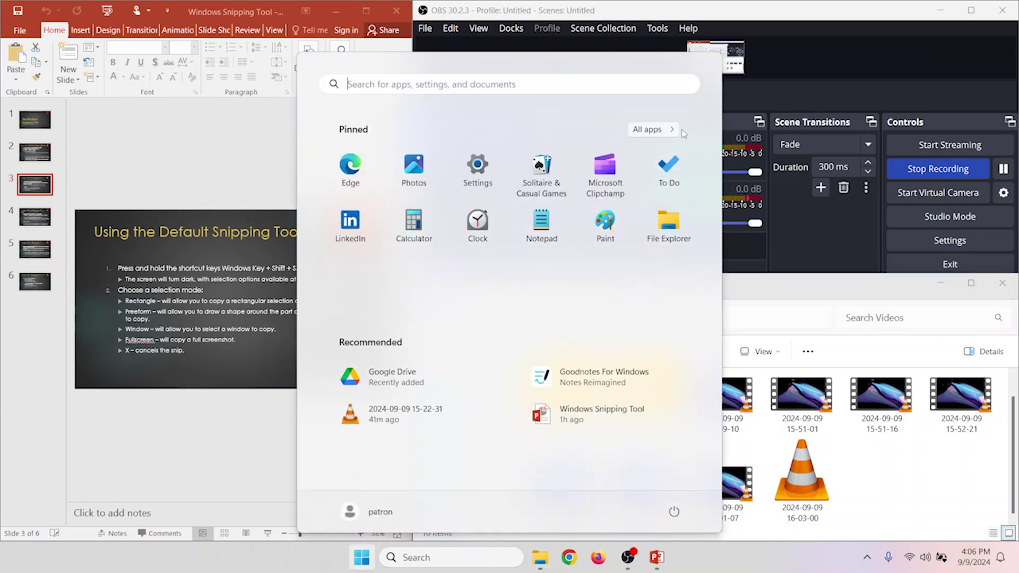
pyautogui.click(652, 129)
pyautogui.scroll(-5, 445, 279)
pyautogui.scroll(-15, 445, 279)
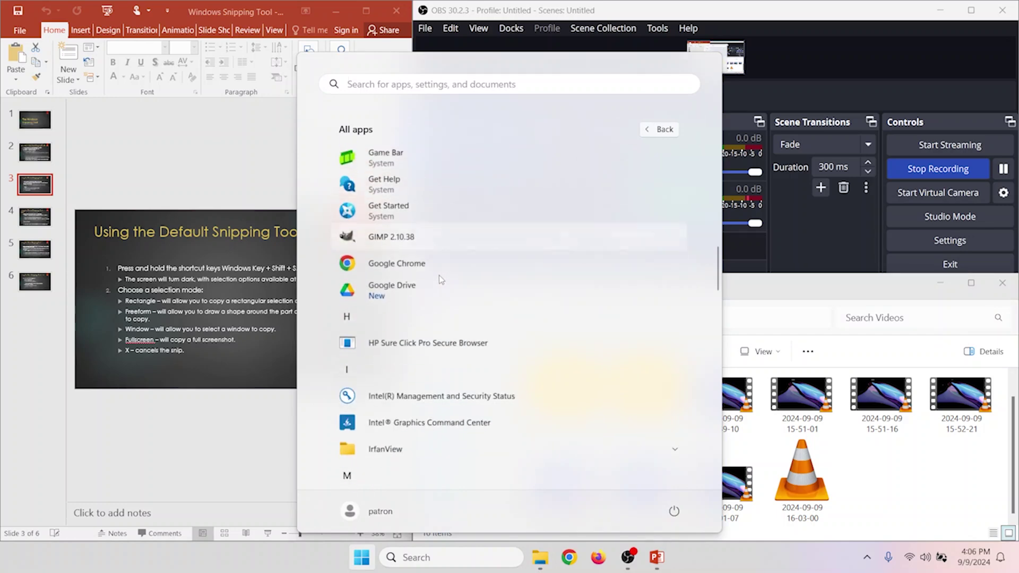
pyautogui.scroll(-5, 429, 305)
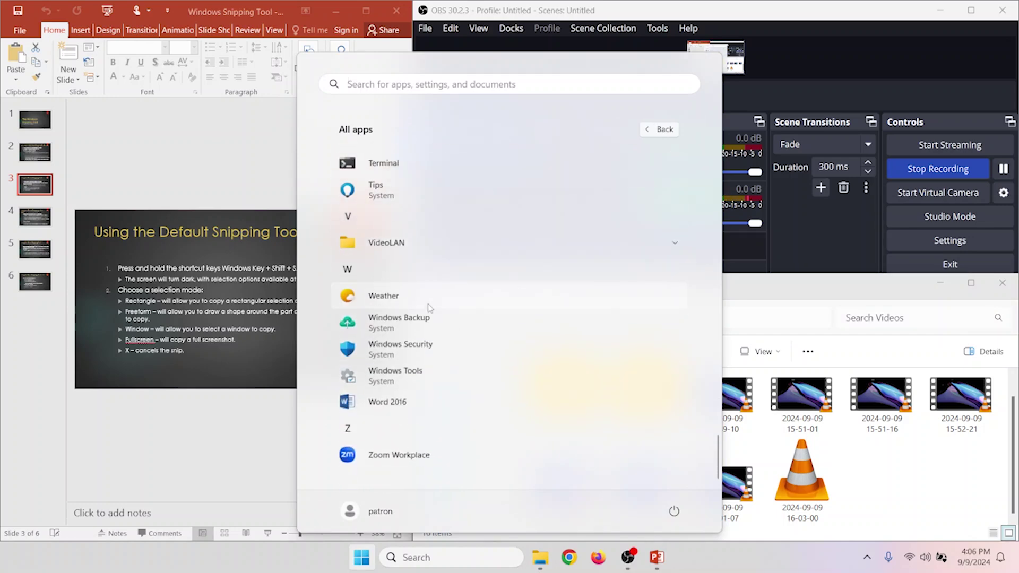
pyautogui.click(393, 409)
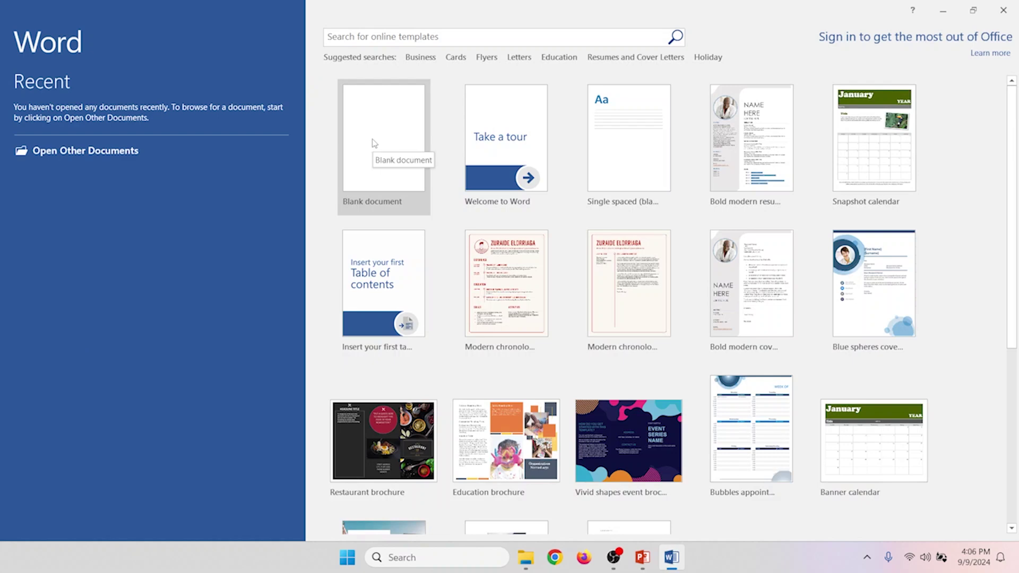
pyautogui.click(375, 144)
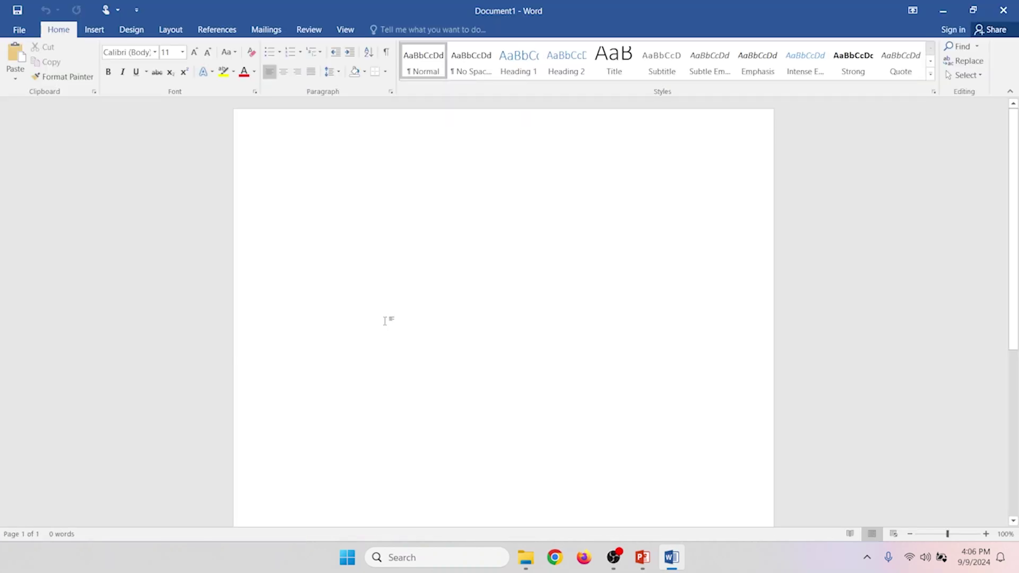
pyautogui.hotkey('ctrl', 'v')
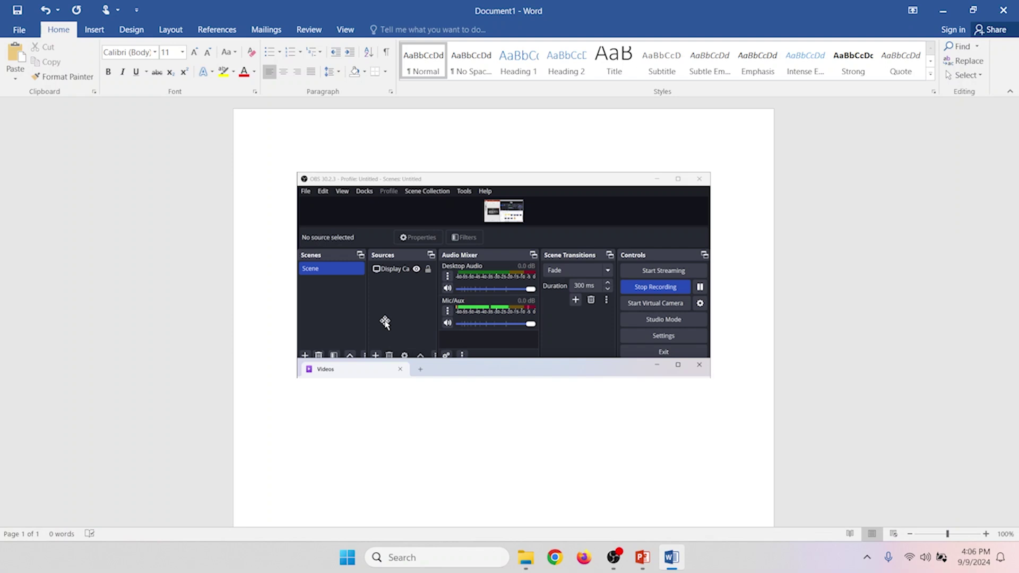
# Close the Word document without saving and capture a fullscreen snip of the arranged windows
pyautogui.click(1003, 11)
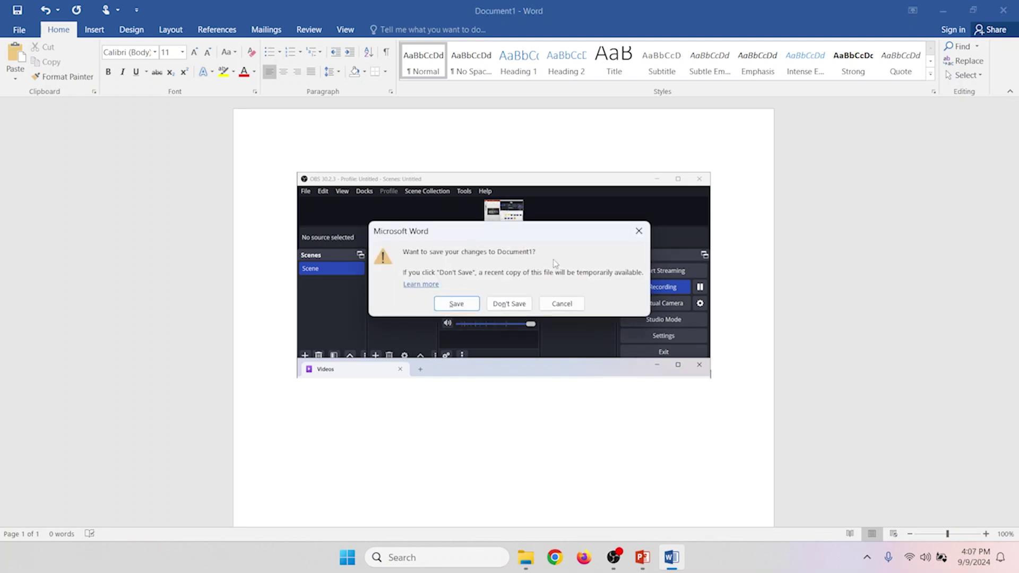
pyautogui.click(510, 303)
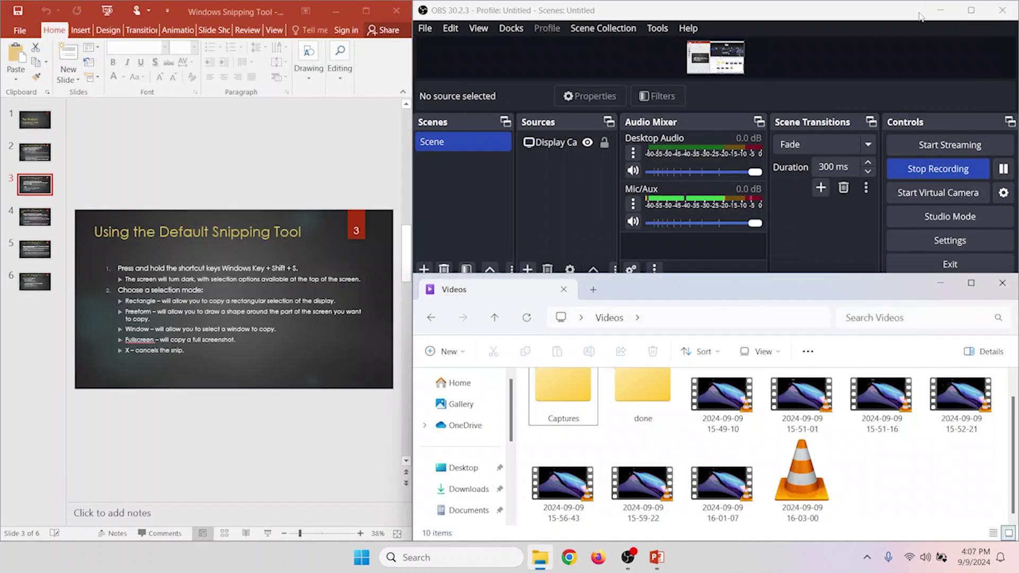
pyautogui.press('super+shift+s')
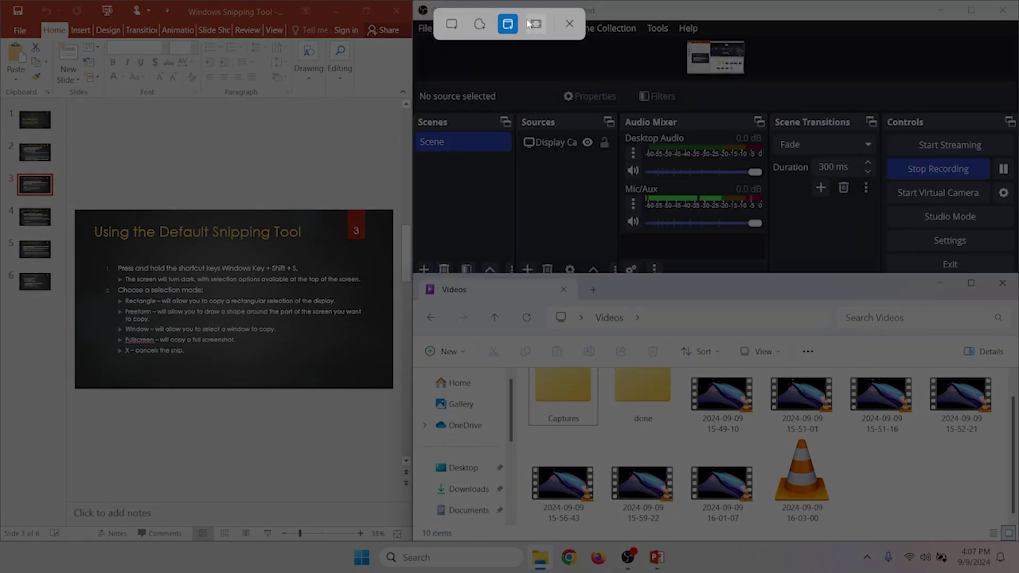
pyautogui.click(534, 24)
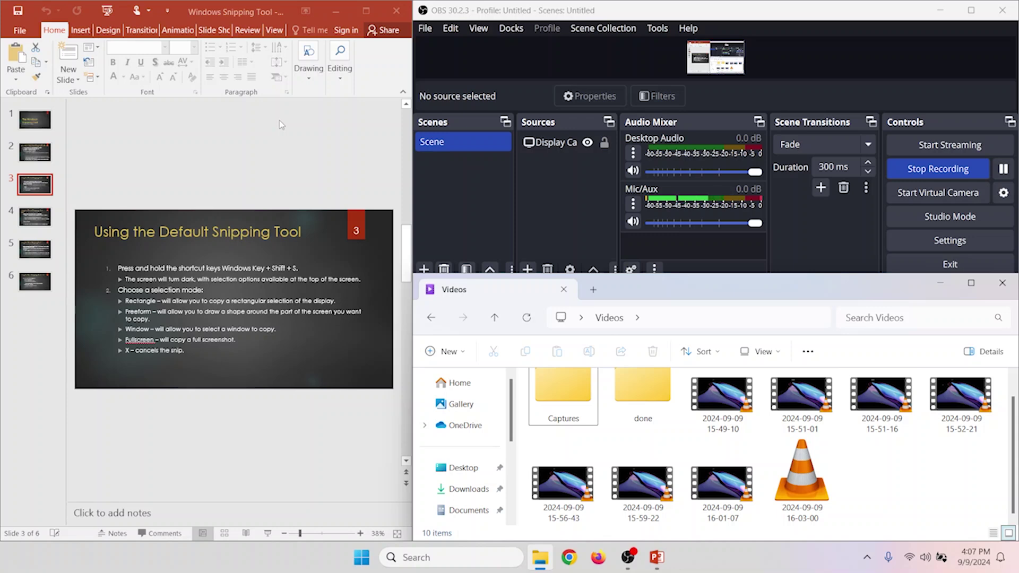
pyautogui.press('super+shift+s')
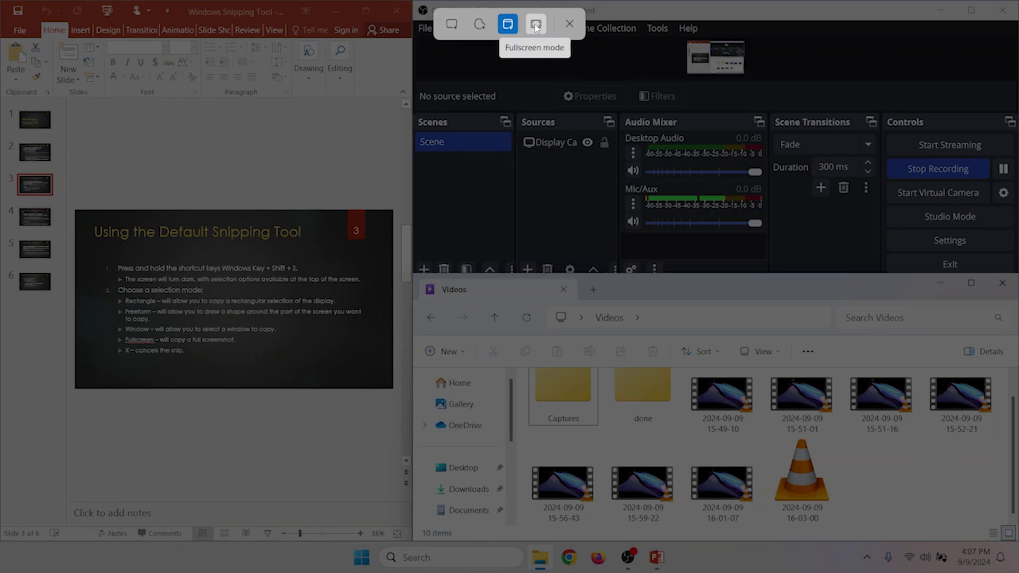
pyautogui.click(536, 25)
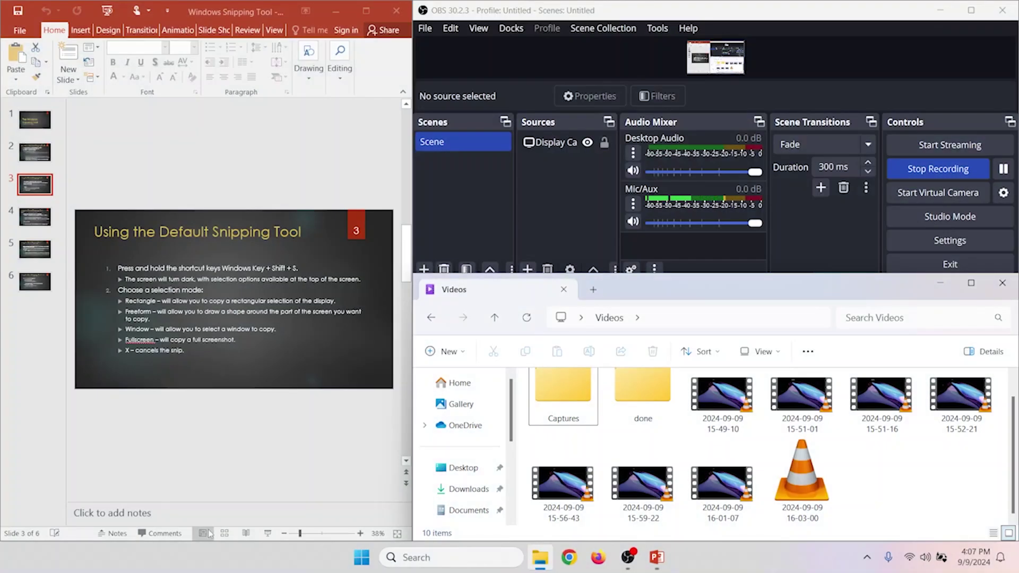
# Open Paint, paste the fullscreen snip into the blank canvas and look over the pasted image
pyautogui.click(423, 558)
pyautogui.write('PAI')
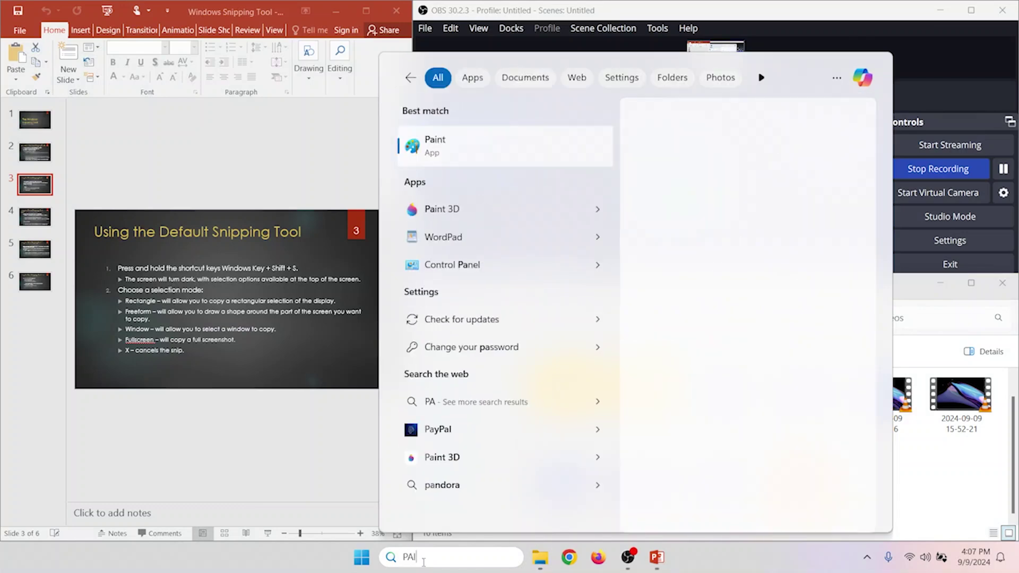
pyautogui.write('NT')
pyautogui.click(471, 145)
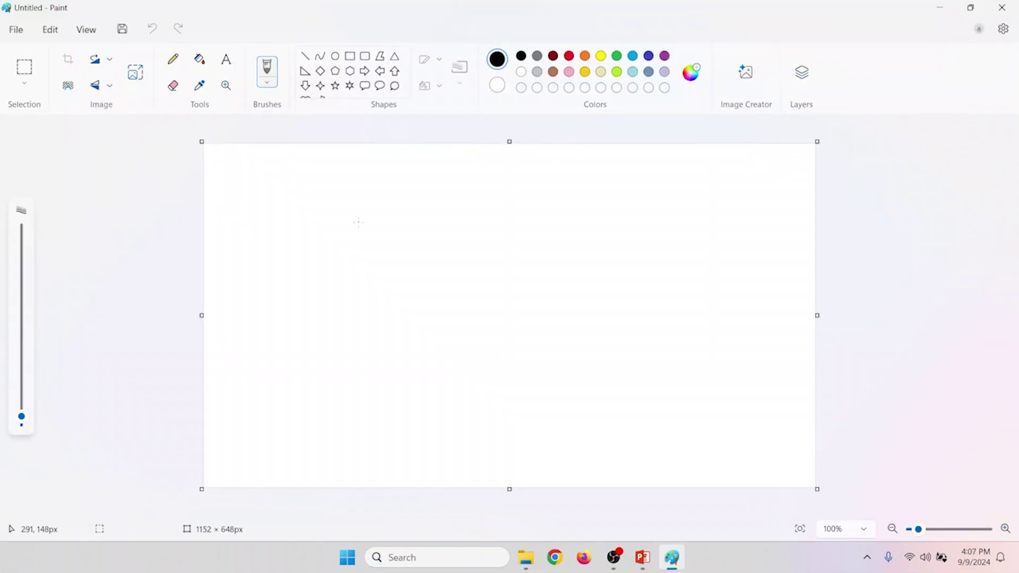
pyautogui.hotkey('ctrl', 'v')
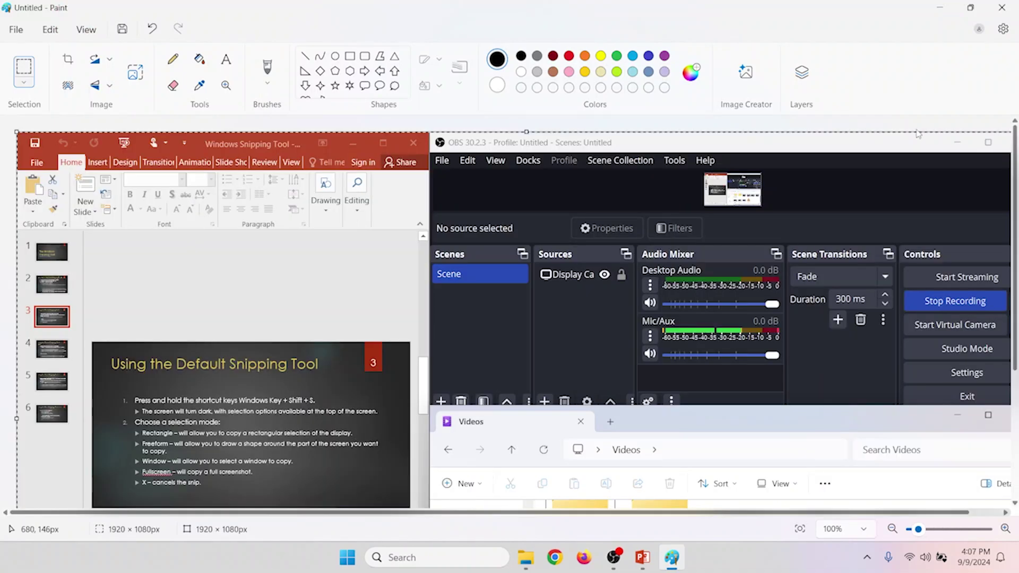
pyautogui.scroll(-1, 649, 319)
pyautogui.scroll(-1, 649, 319)
pyautogui.scroll(3, 643, 297)
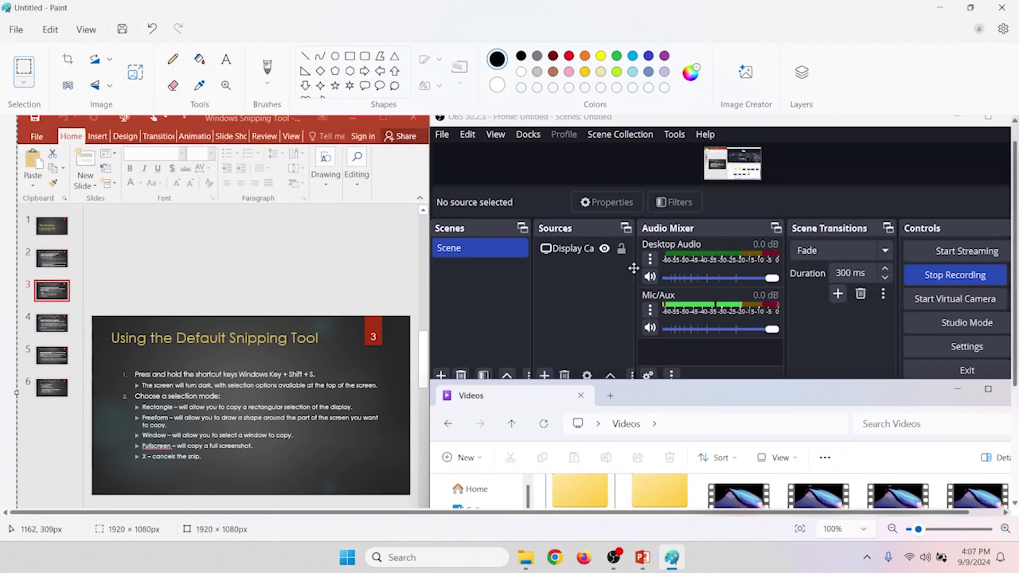
pyautogui.scroll(-1, 633, 268)
pyautogui.scroll(-2, 634, 267)
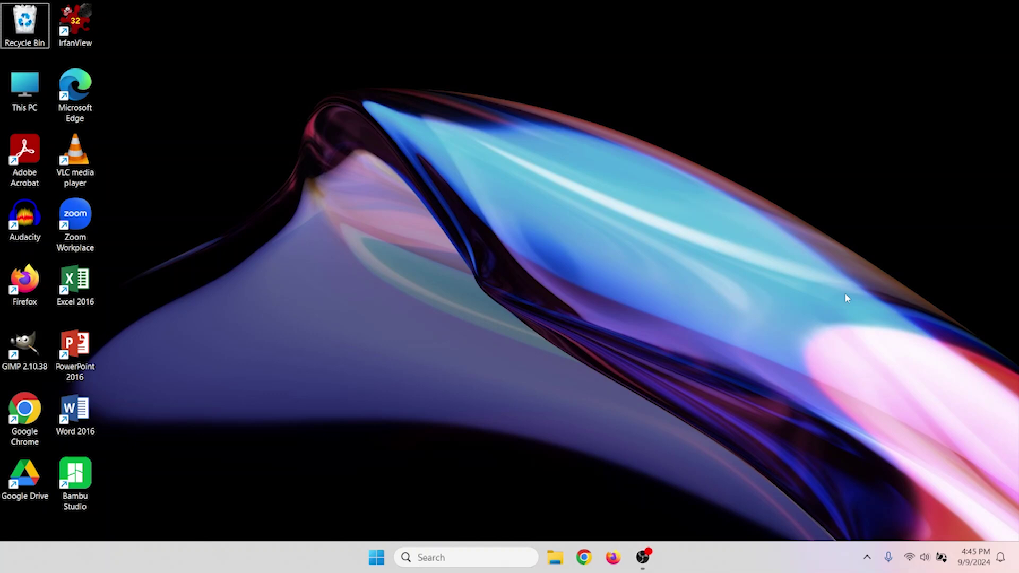
# Bring up the snipping overlay on the empty desktop and dismiss it without capturing anything
pyautogui.press('super+shift+s')
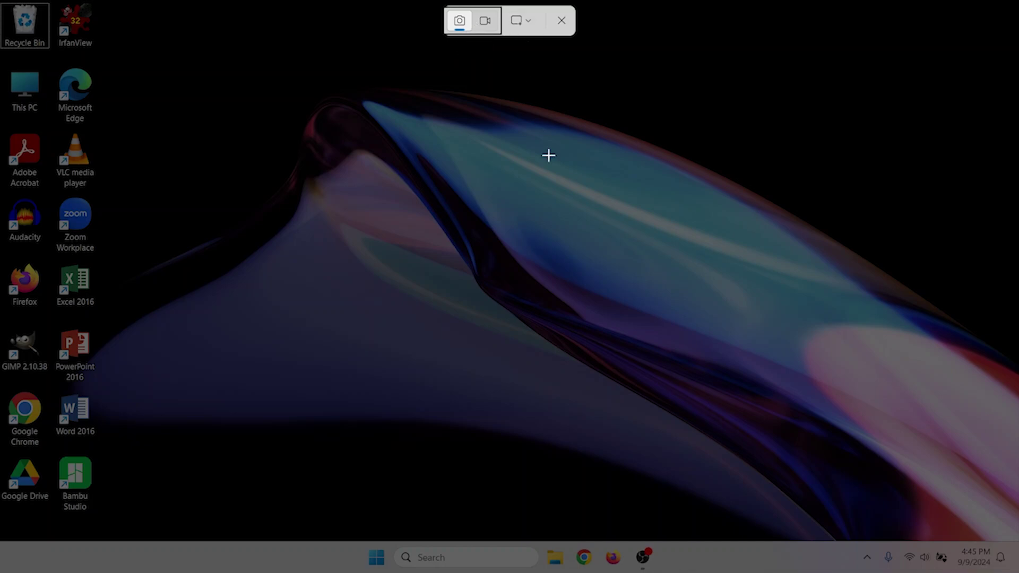
pyautogui.press('Escape')
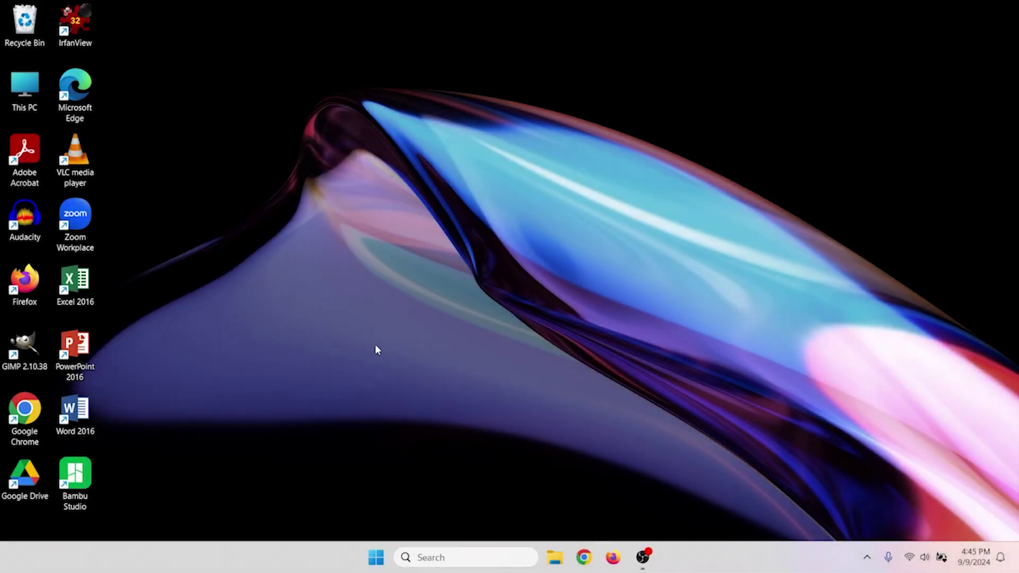
# Locate Snipping Tool in the full list of installed apps
pyautogui.click(376, 565)
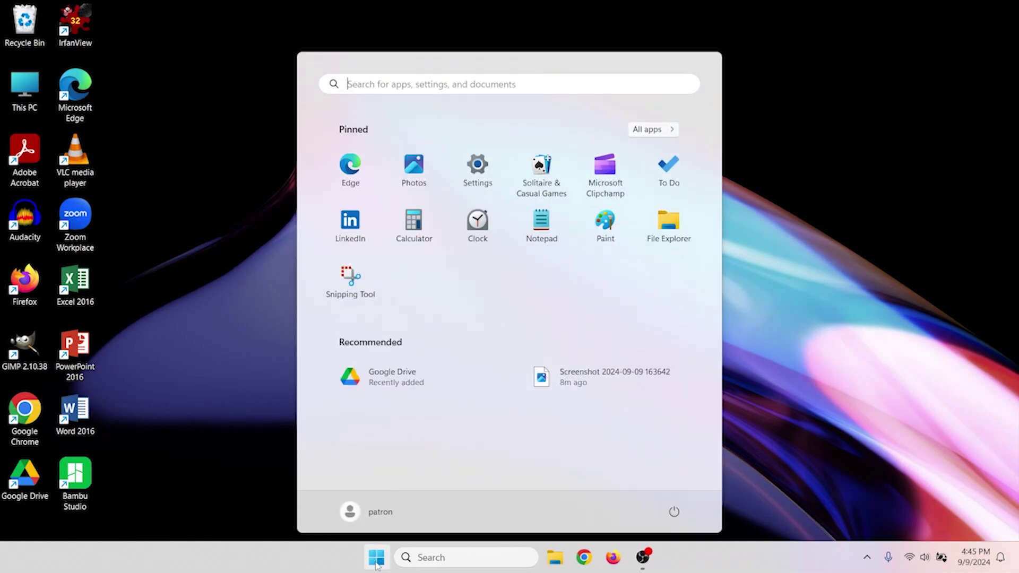
pyautogui.click(640, 127)
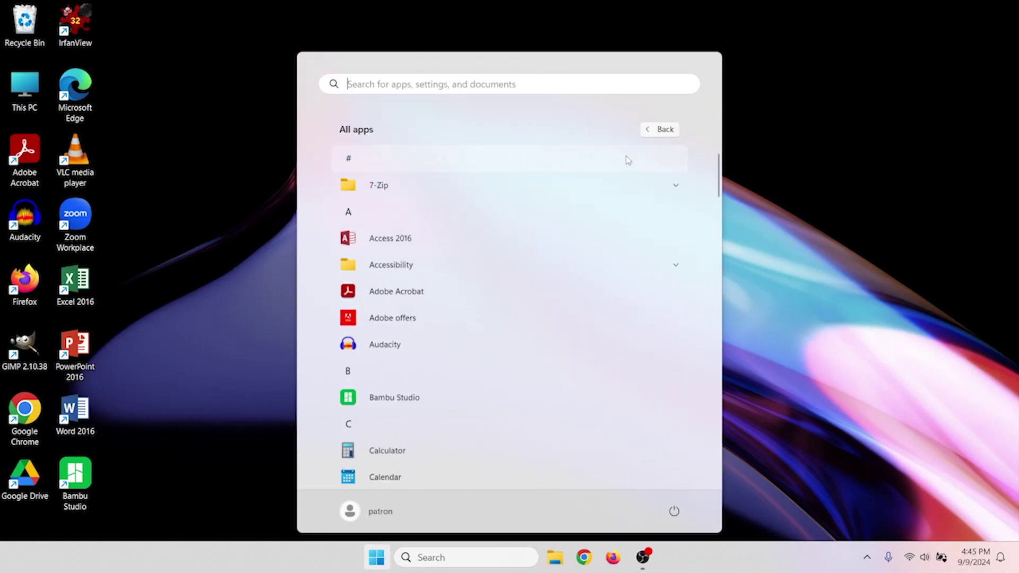
pyautogui.scroll(-3, 512, 234)
pyautogui.scroll(-15, 509, 254)
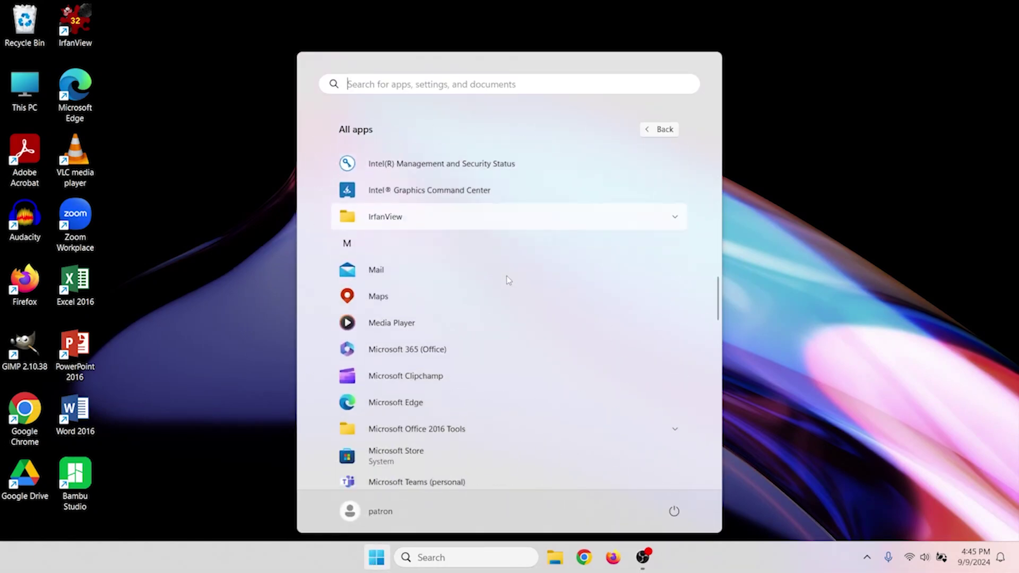
pyautogui.scroll(-12, 503, 276)
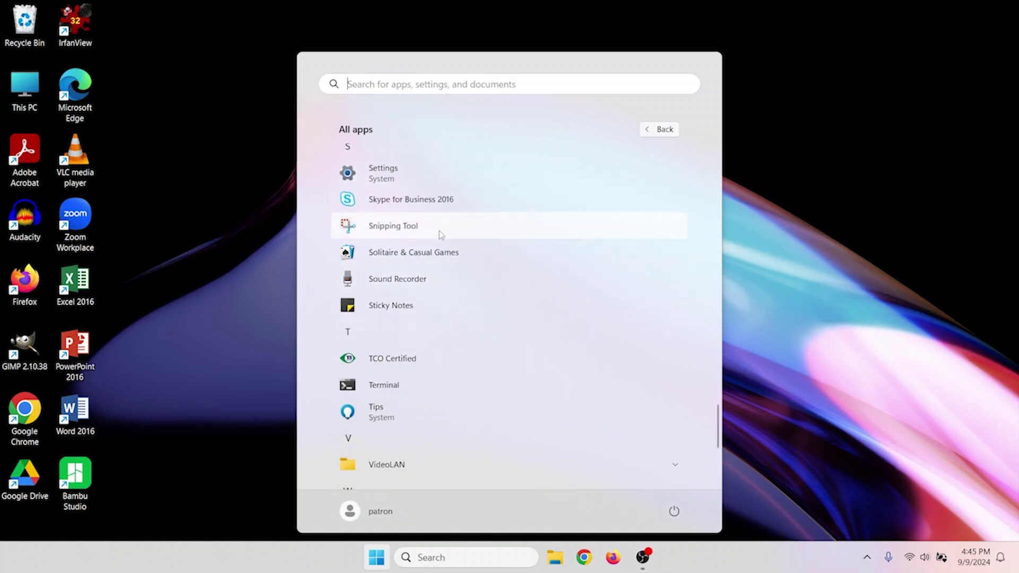
# Open Microsoft Store from the list of installed apps
pyautogui.scroll(1, 447, 240)
pyautogui.scroll(5, 446, 241)
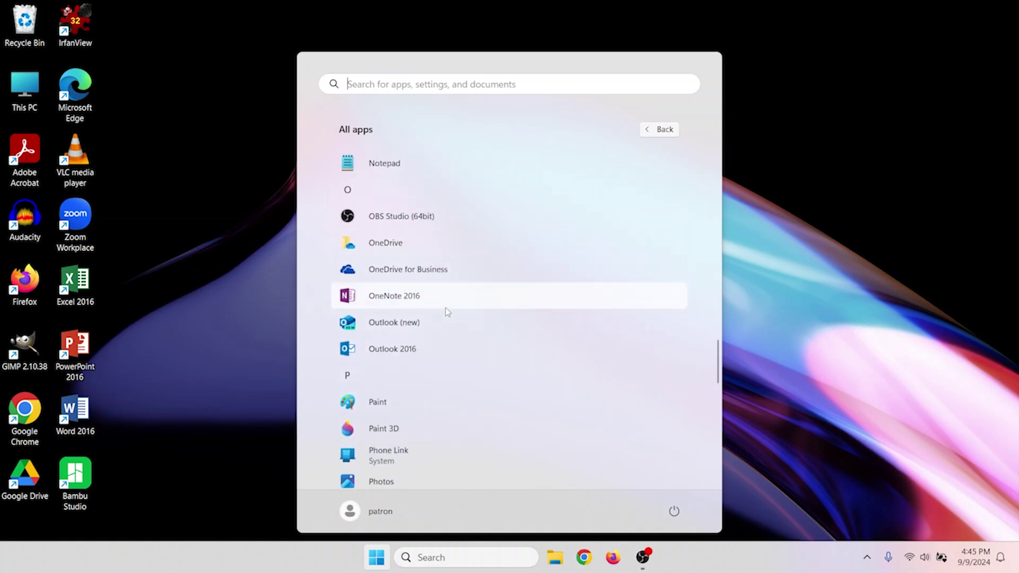
pyautogui.scroll(2, 446, 313)
pyautogui.scroll(2, 446, 313)
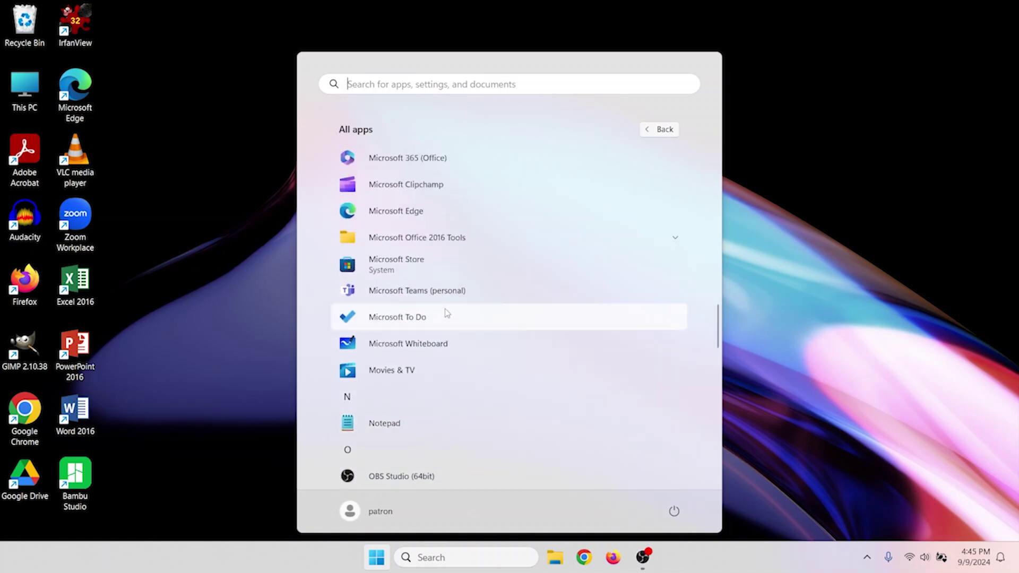
pyautogui.click(401, 263)
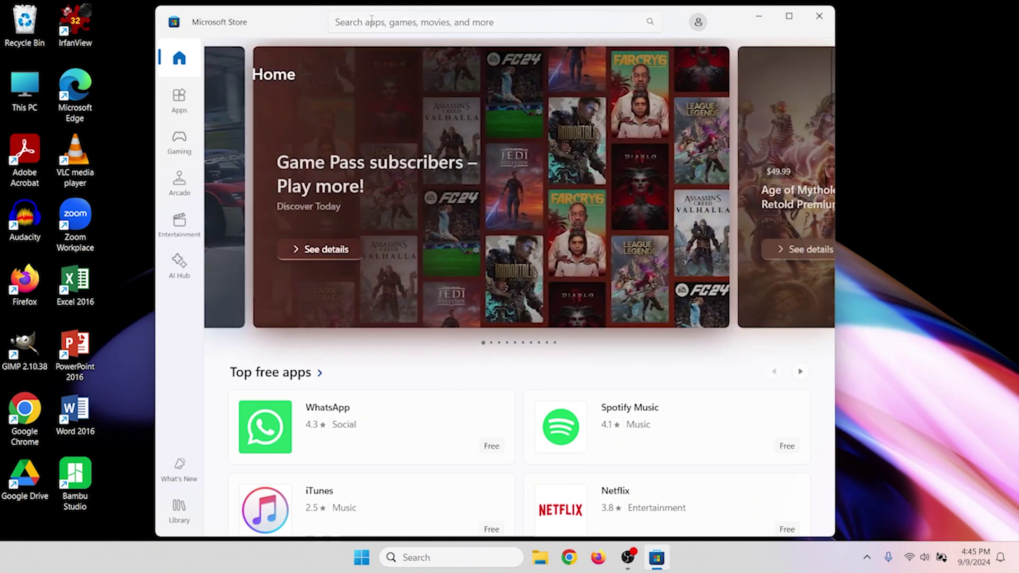
# Look up the Snipping Tool app in the store by searching for "snipp" and close the store
pyautogui.click(372, 20)
pyautogui.write('s')
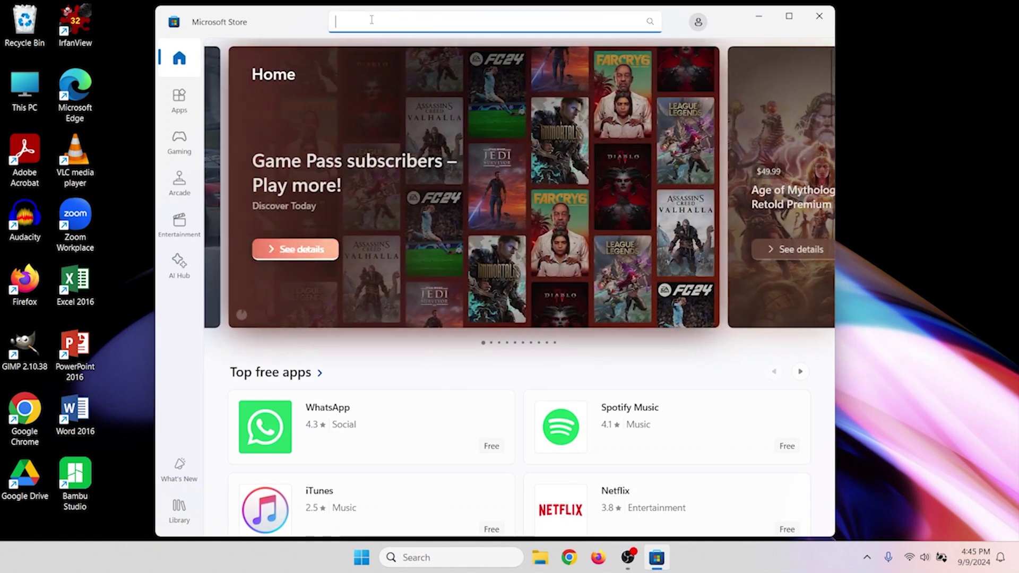
pyautogui.write('nipp')
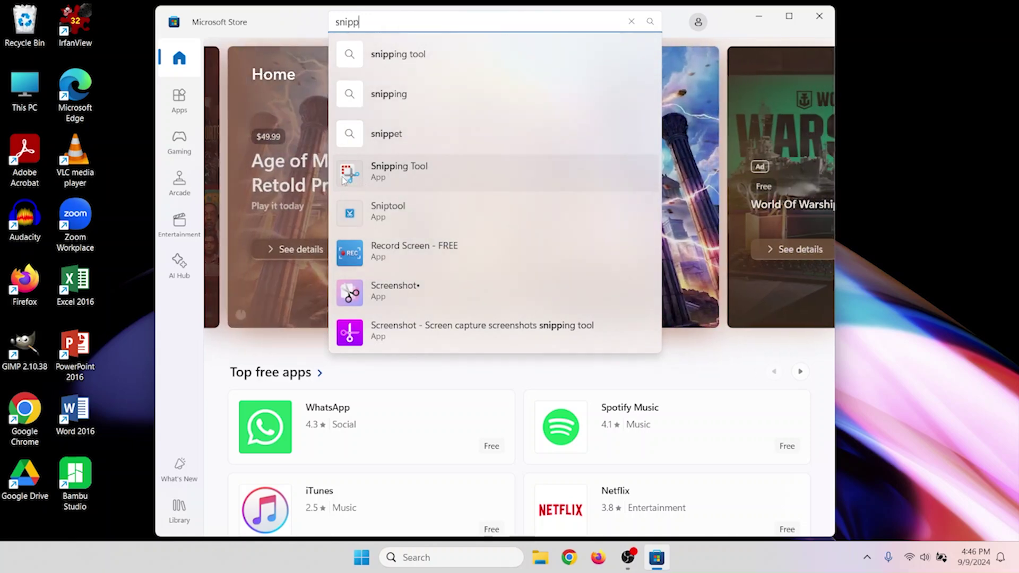
pyautogui.click(431, 166)
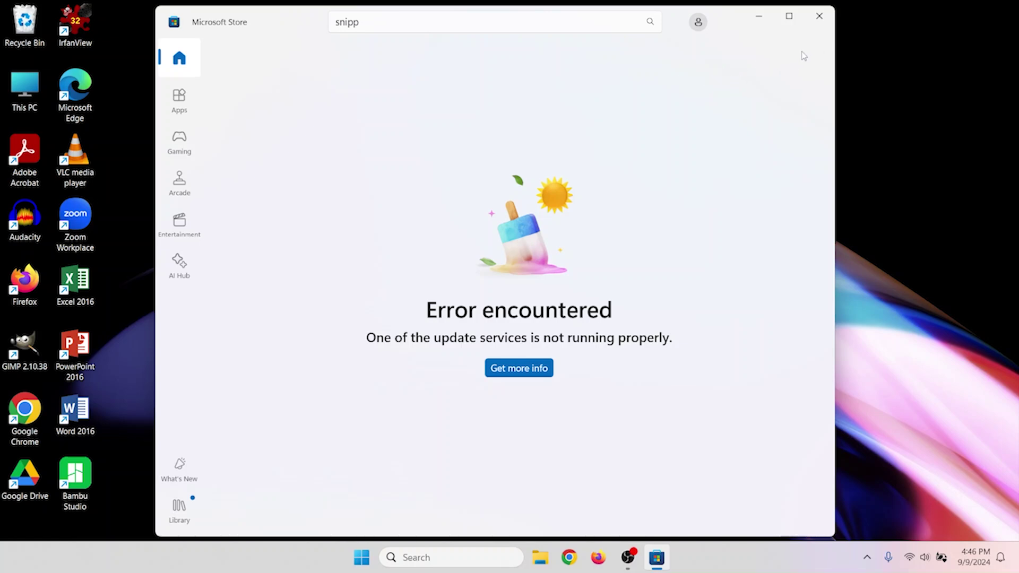
pyautogui.click(821, 19)
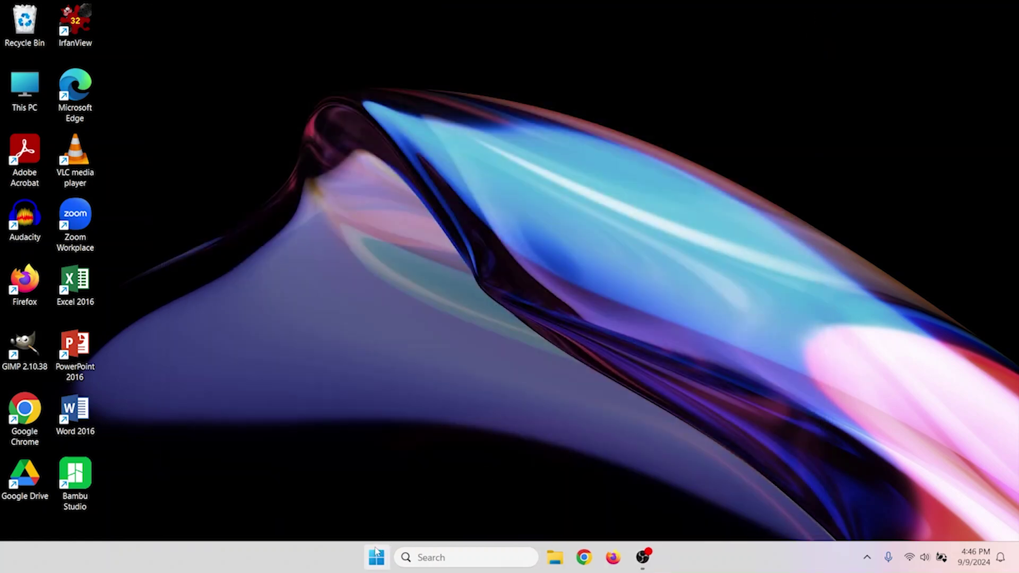
# Pin Snipping Tool from the full app list to the taskbar and create a shortcut to it on the desktop
pyautogui.click(375, 559)
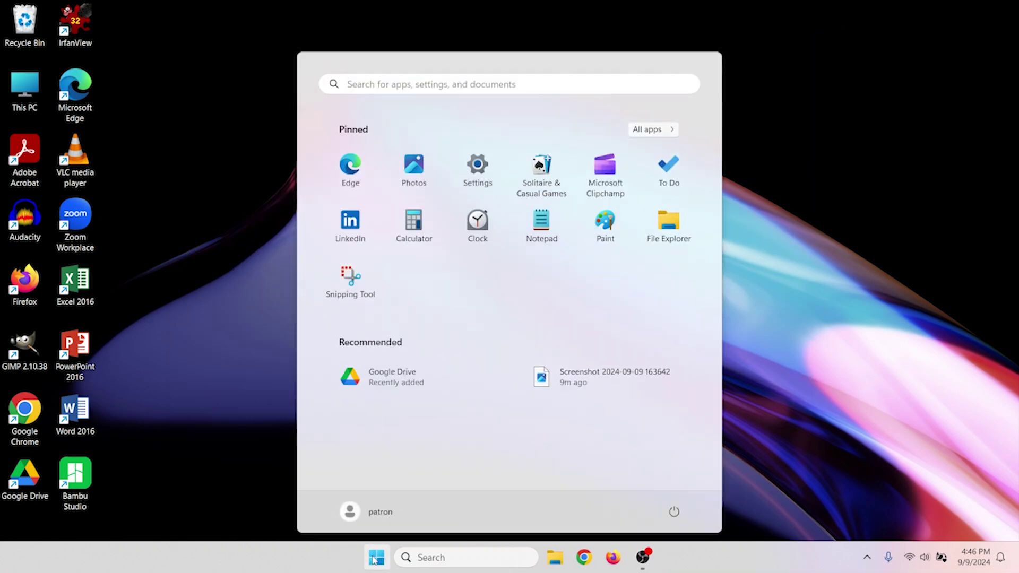
pyautogui.click(649, 130)
pyautogui.scroll(-10, 443, 374)
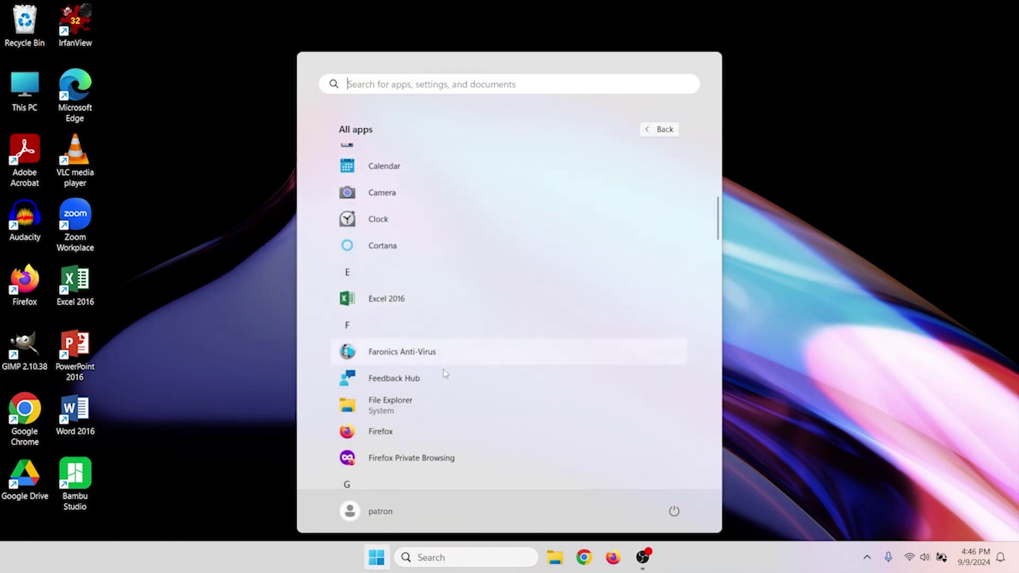
pyautogui.scroll(-10, 445, 373)
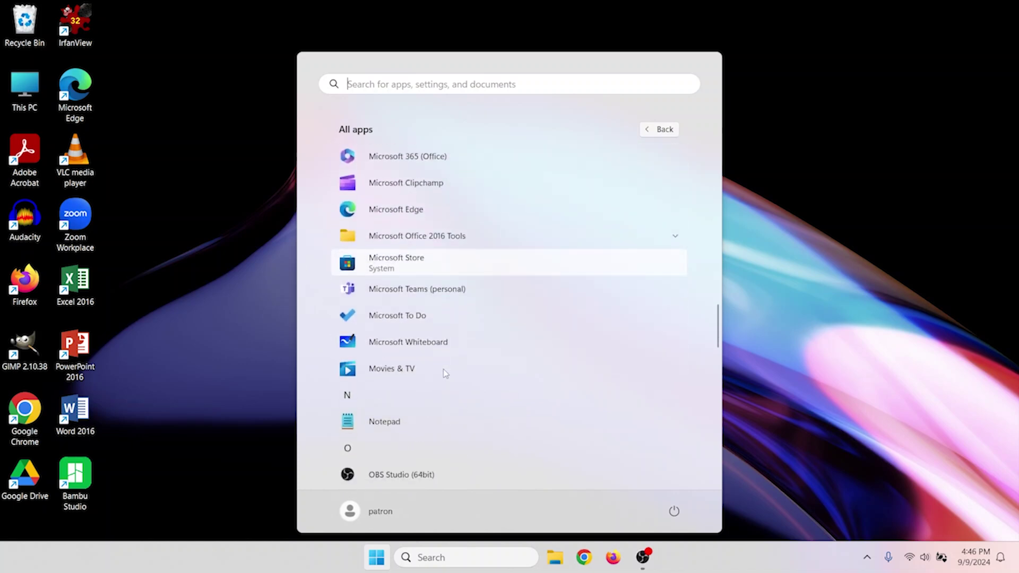
pyautogui.scroll(-10, 443, 361)
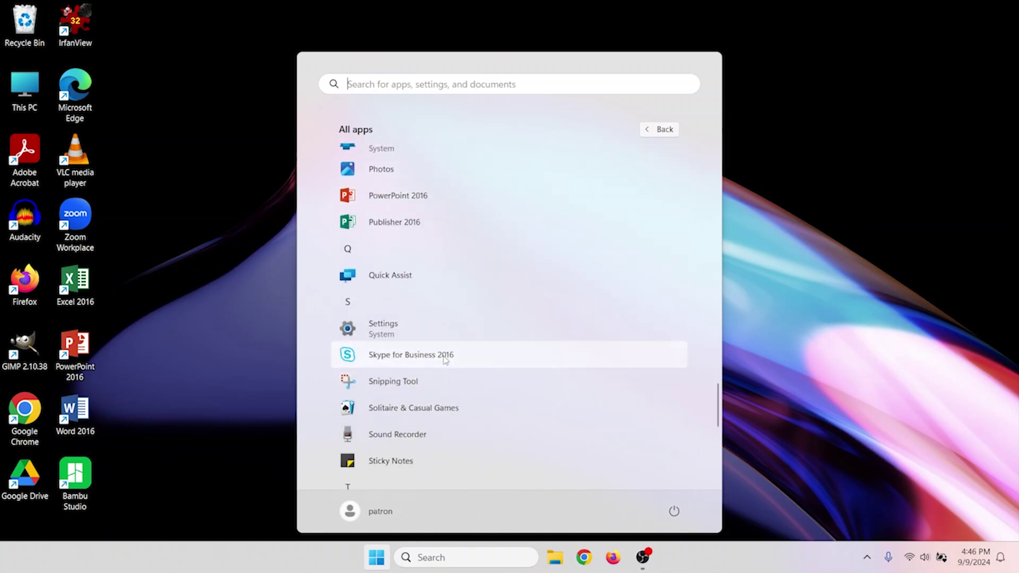
pyautogui.scroll(-2, 447, 354)
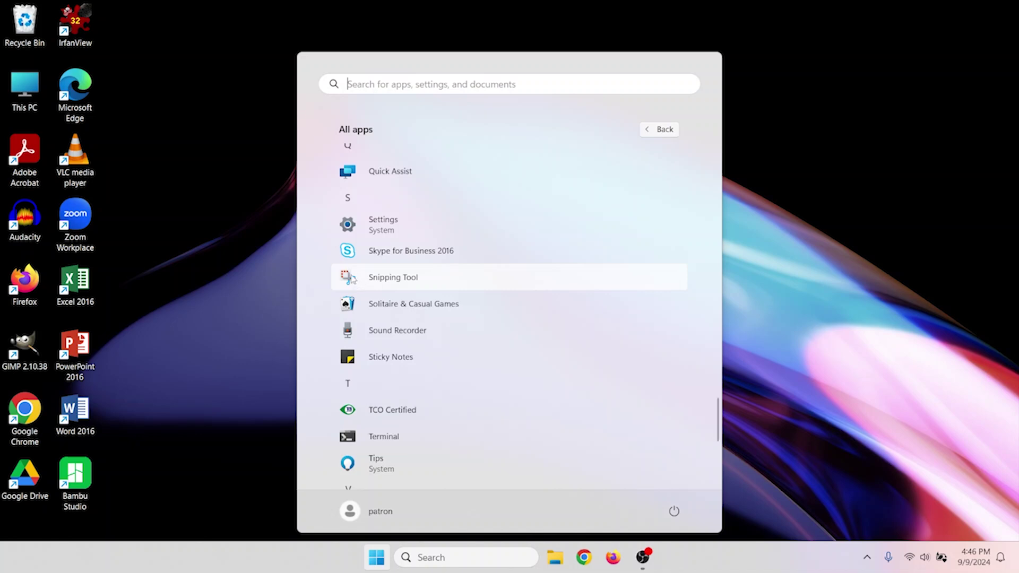
pyautogui.moveTo(351, 280); pyautogui.dragTo(661, 562)
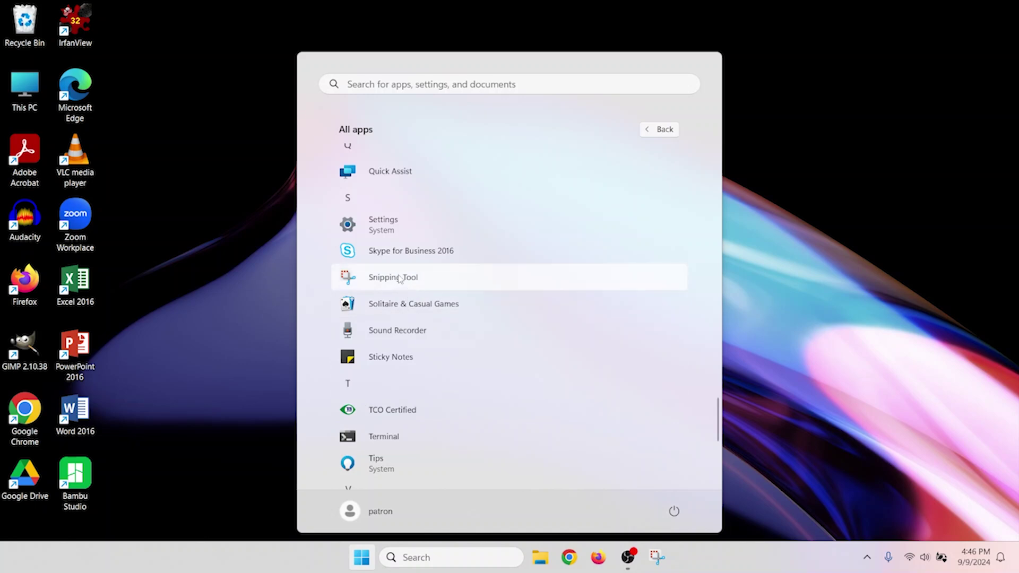
pyautogui.moveTo(401, 287); pyautogui.dragTo(378, 281)
pyautogui.moveTo(138, 257); pyautogui.dragTo(139, 259)
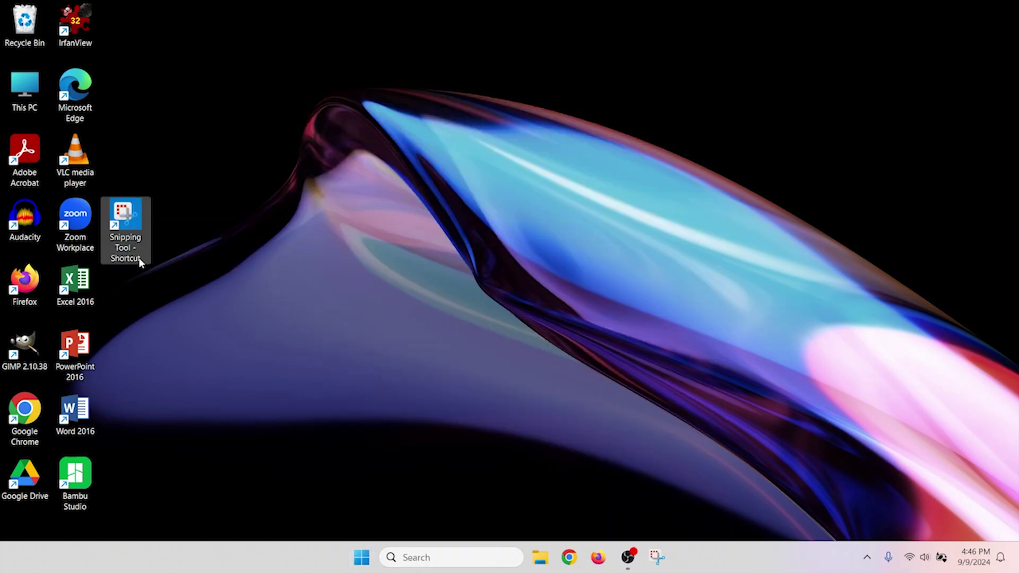
# Look at the options offered for Snipping Tool in the full list of installed apps and close the list
pyautogui.click(362, 557)
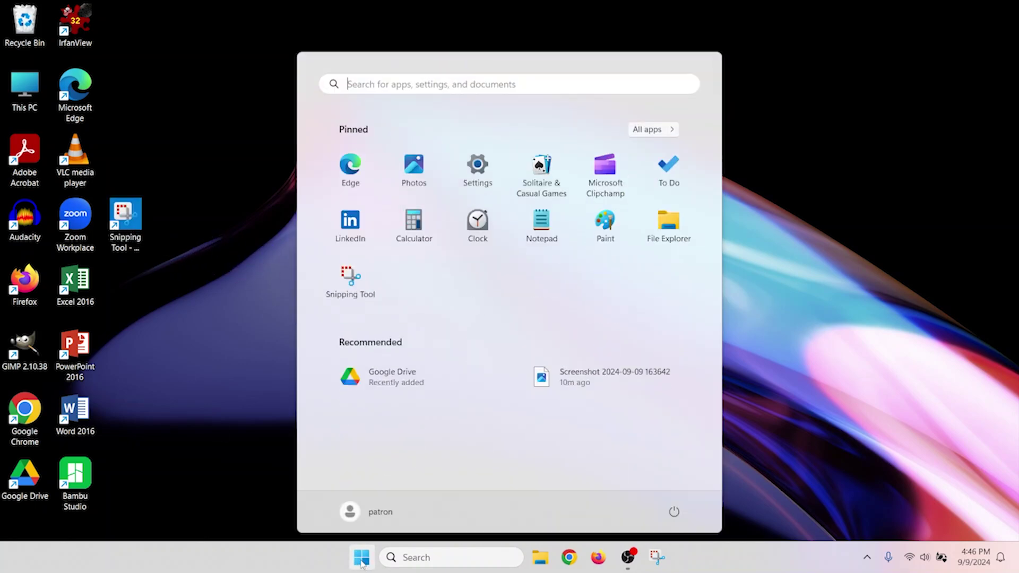
pyautogui.click(651, 131)
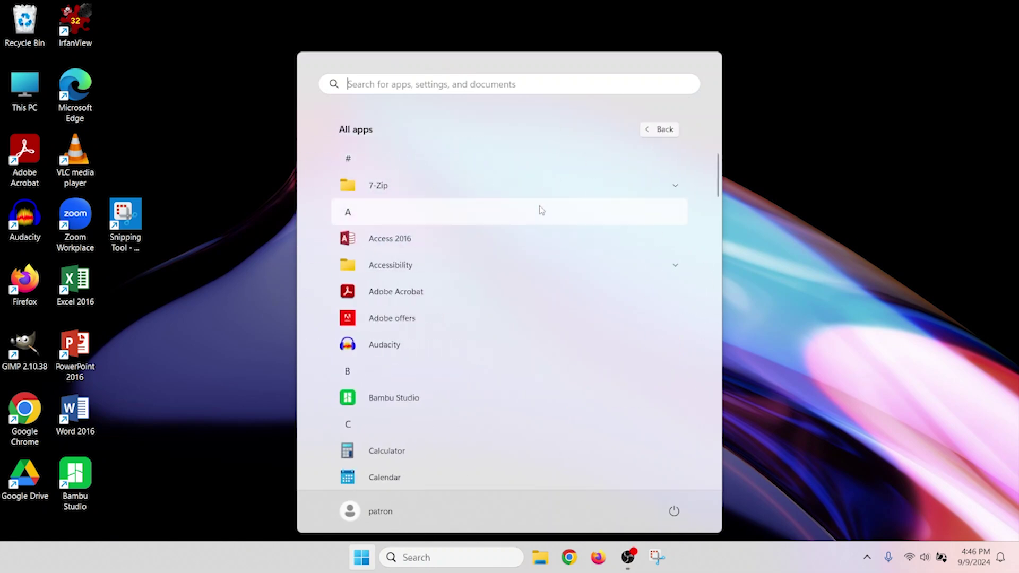
pyautogui.scroll(-15, 443, 282)
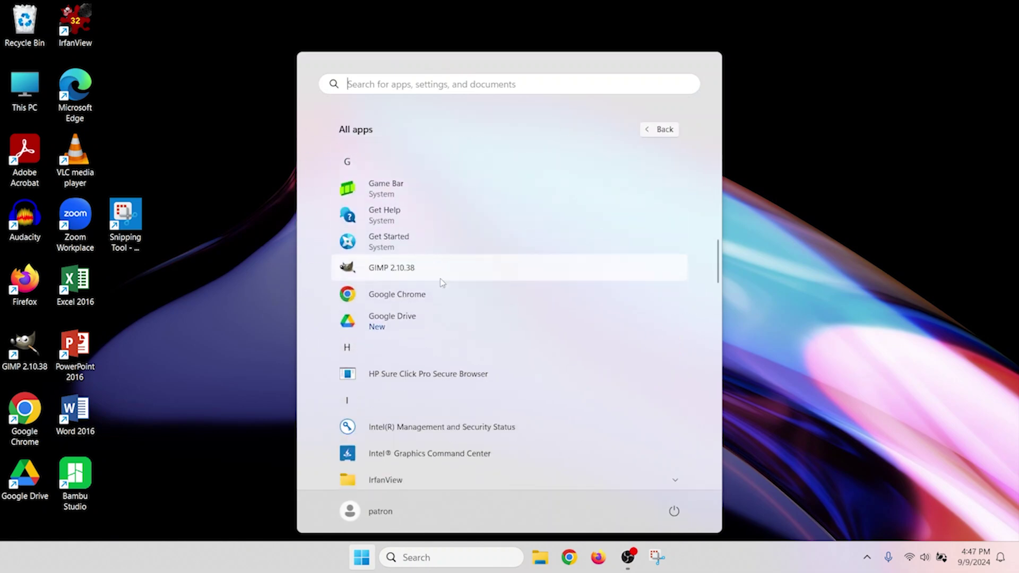
pyautogui.scroll(-10, 440, 282)
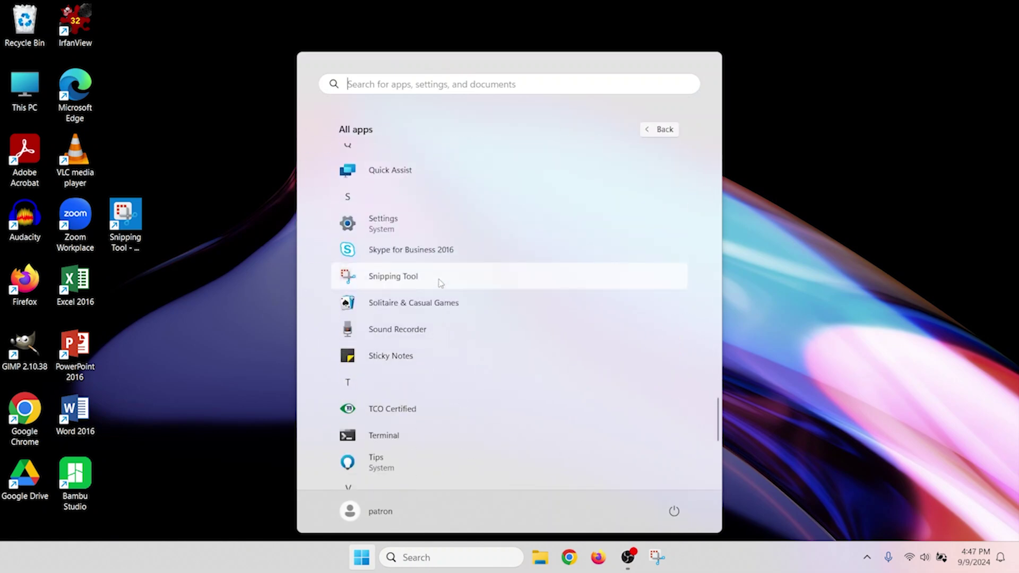
pyautogui.rightClick(430, 285)
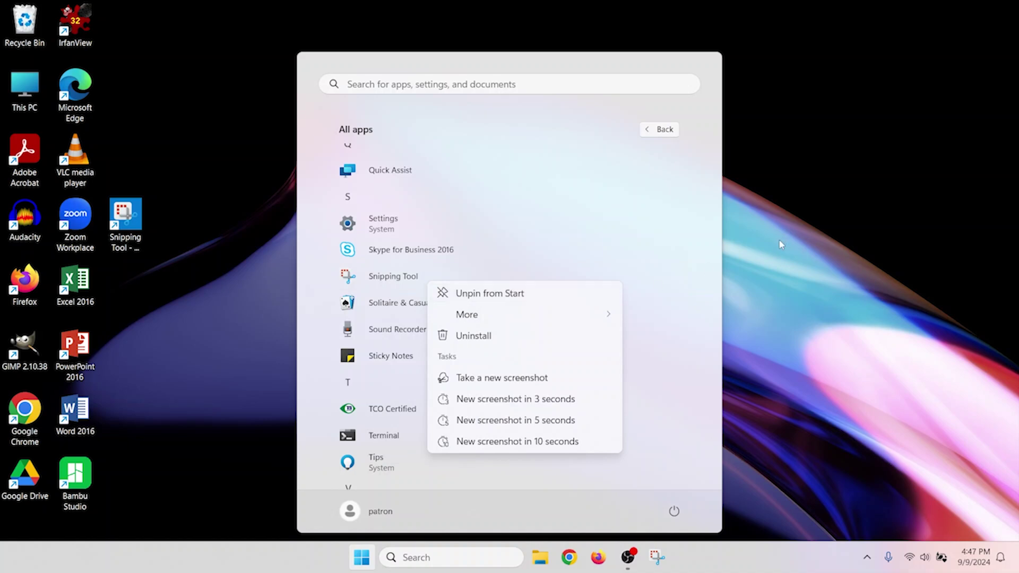
pyautogui.press('Escape')
pyautogui.press('Escape')
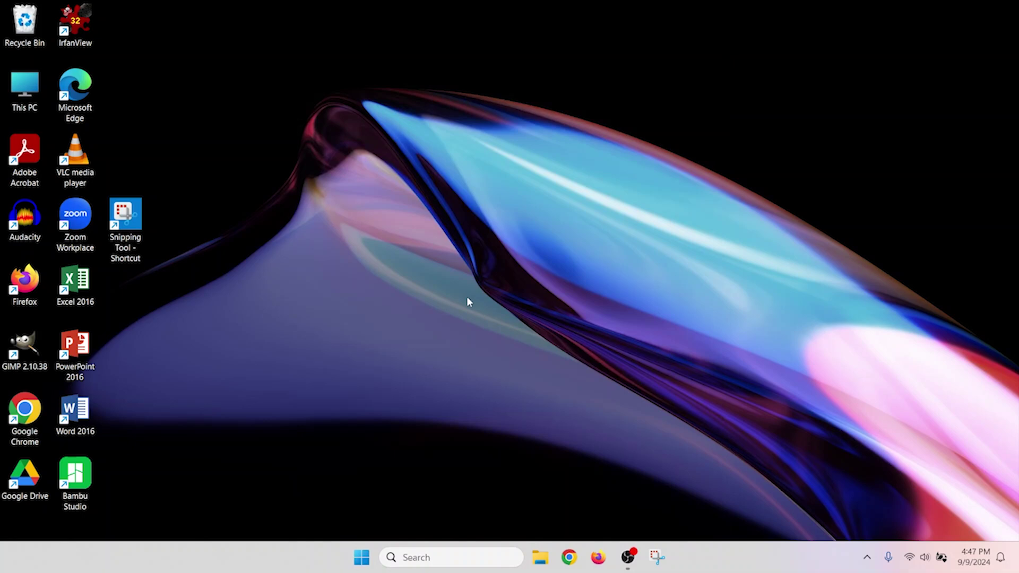
# Bring up the screen snipping overlay from the desktop and review the available snip shapes
pyautogui.press('Tab')
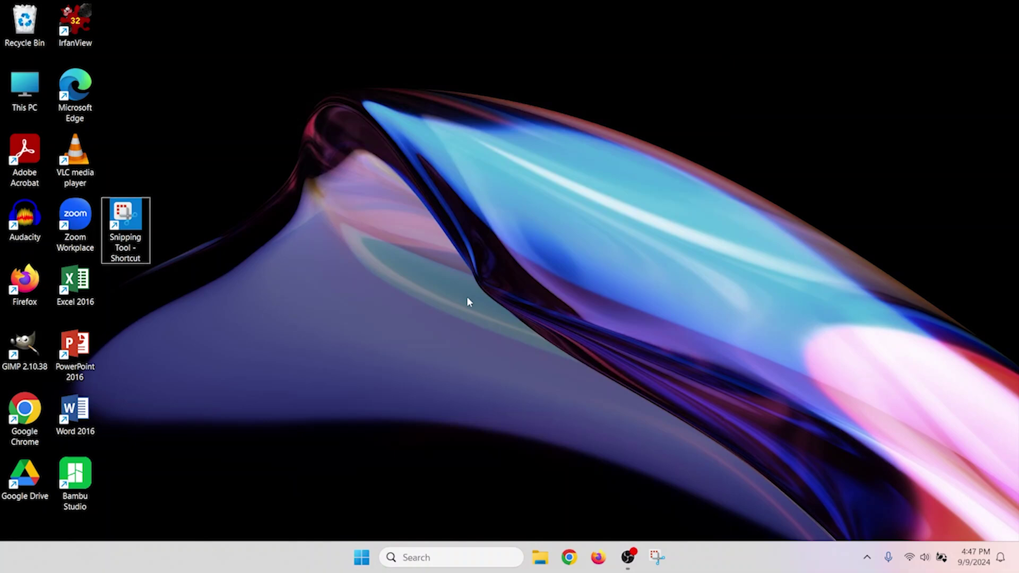
pyautogui.press('Return')
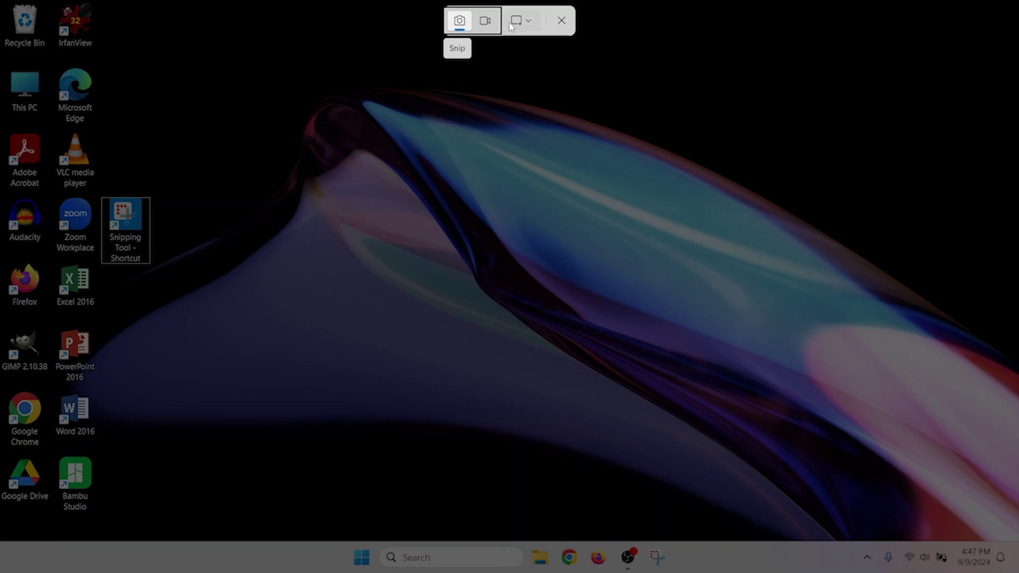
pyautogui.click(530, 20)
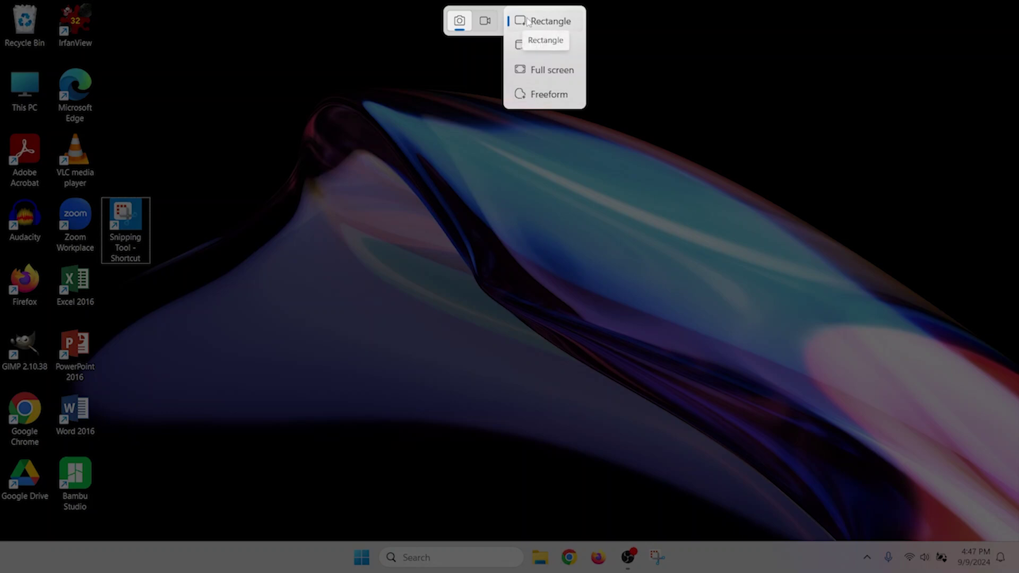
pyautogui.click(466, 24)
# Switch the overlay to screen recording, mark a rectangular area of the wallpaper, and cancel the recording
pyautogui.click(481, 21)
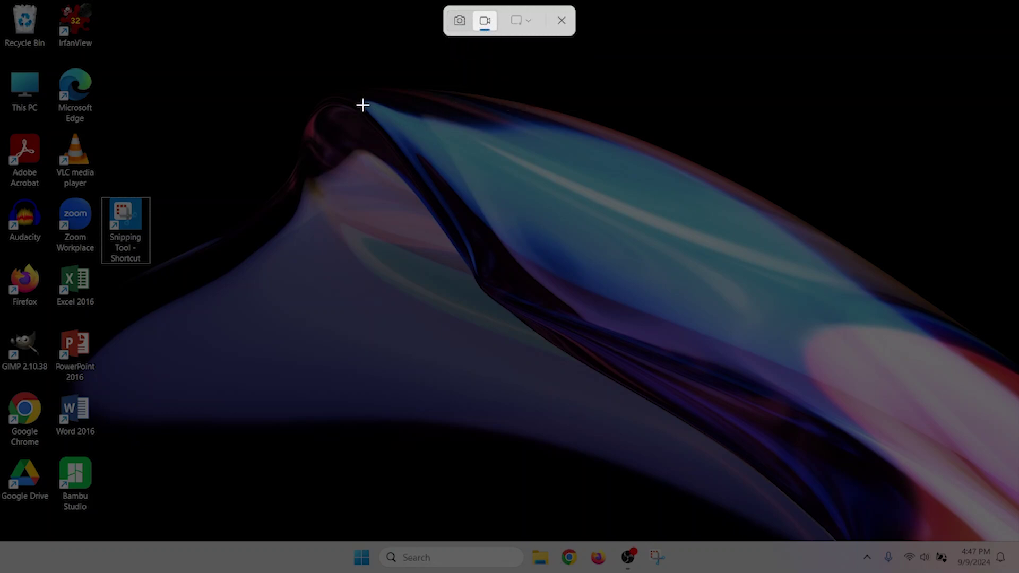
pyautogui.moveTo(353, 87); pyautogui.dragTo(782, 282)
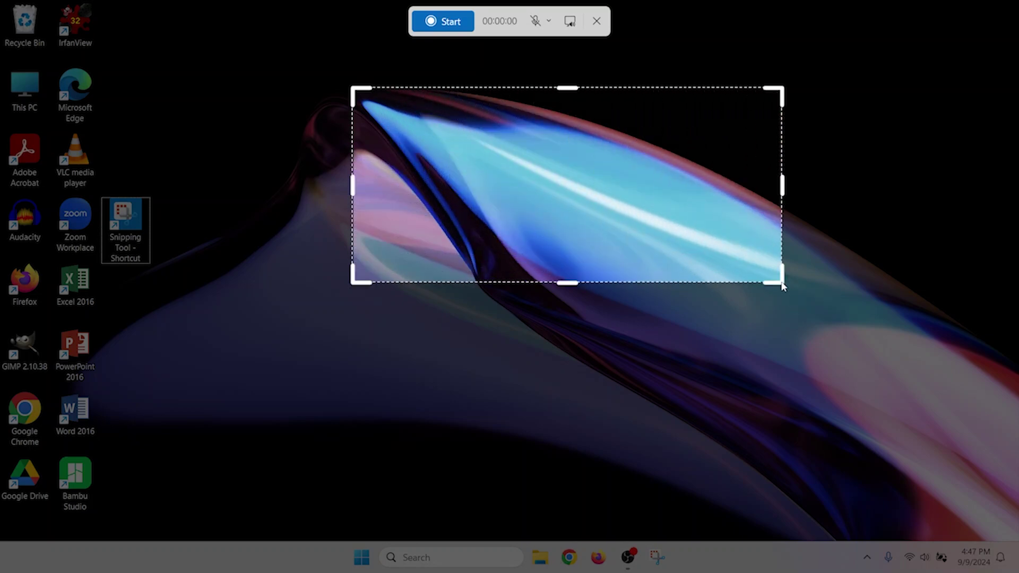
pyautogui.click(596, 22)
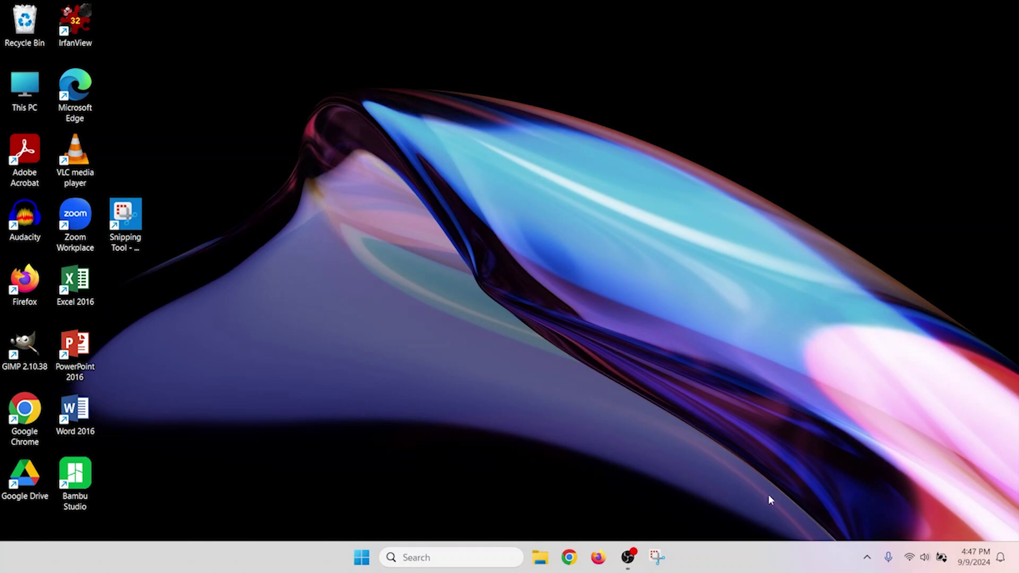
# Open the Snipping Tool app, capture a wide rectangular snip of the wallpaper, and move the app window to the middle of the desktop
pyautogui.click(657, 557)
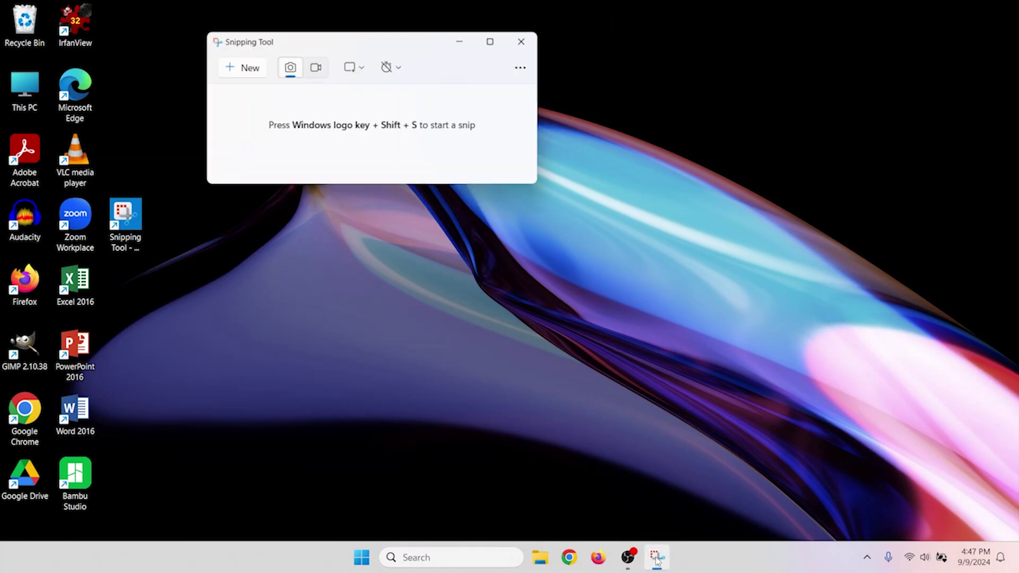
pyautogui.moveTo(393, 45); pyautogui.dragTo(505, 214)
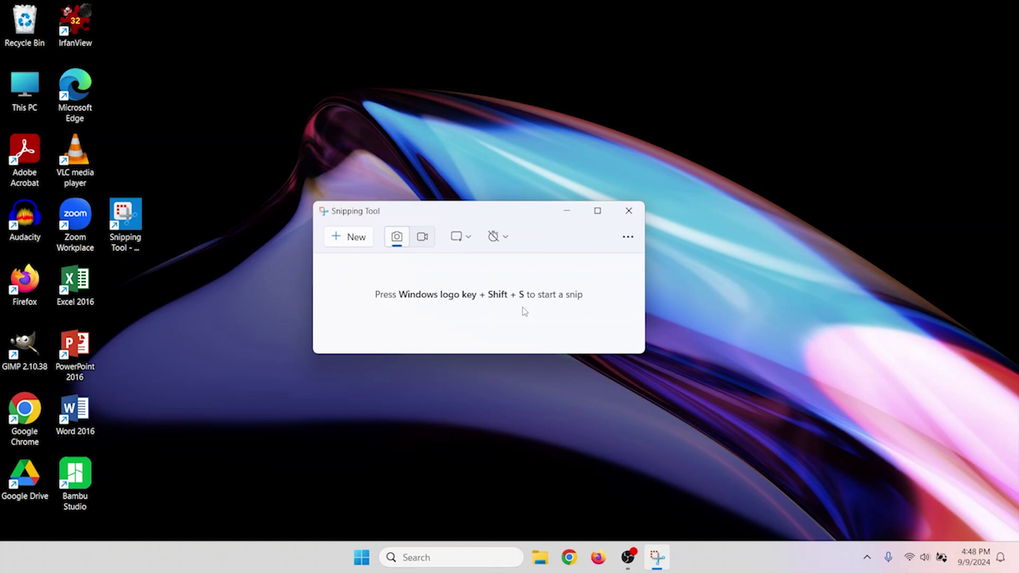
pyautogui.click(351, 240)
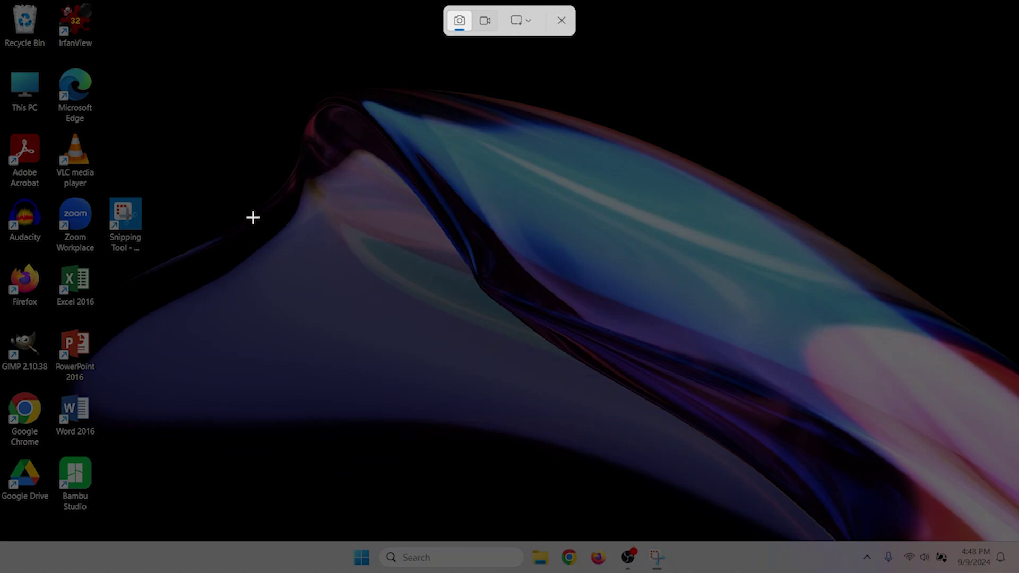
pyautogui.moveTo(216, 150)
pyautogui.mouseDown()
pyautogui.moveTo(245, 210)
pyautogui.moveTo(623, 335)
pyautogui.moveTo(752, 341)
pyautogui.mouseUp()
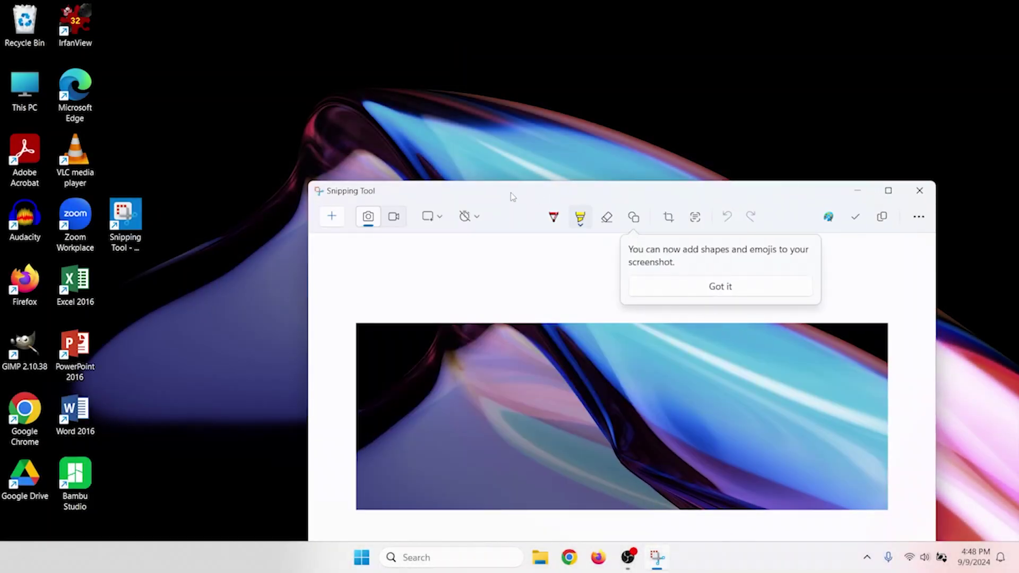
pyautogui.moveTo(513, 197); pyautogui.dragTo(395, 87)
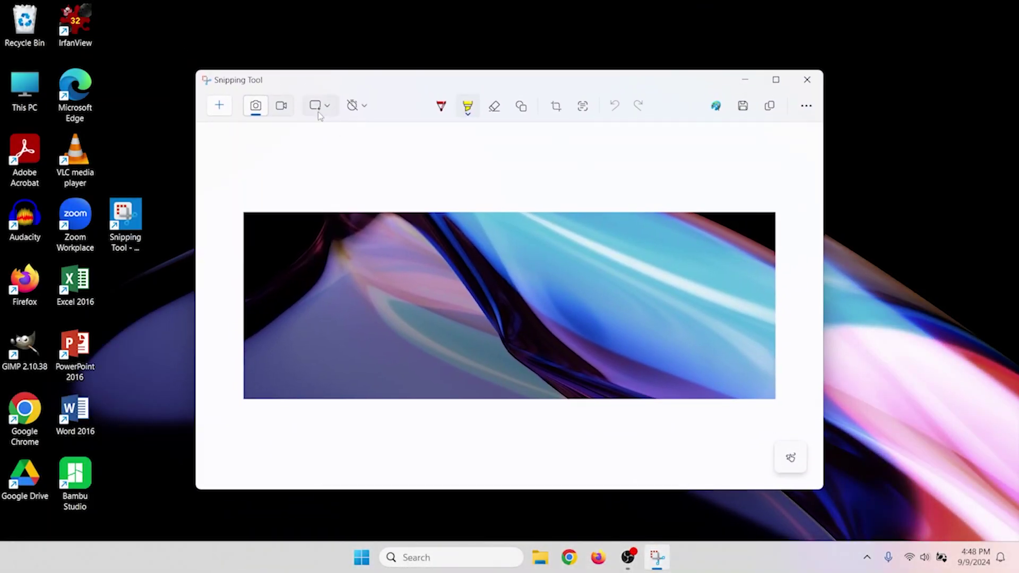
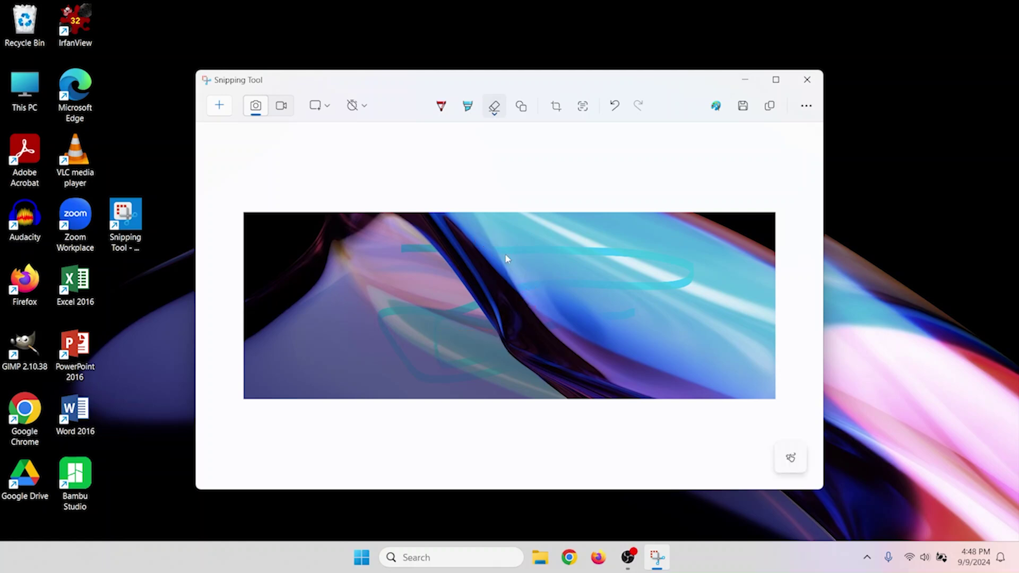
# Draw a red outlined rectangle over the left half of the snip and a red arrow pointing down to the right beside it
pyautogui.click(521, 106)
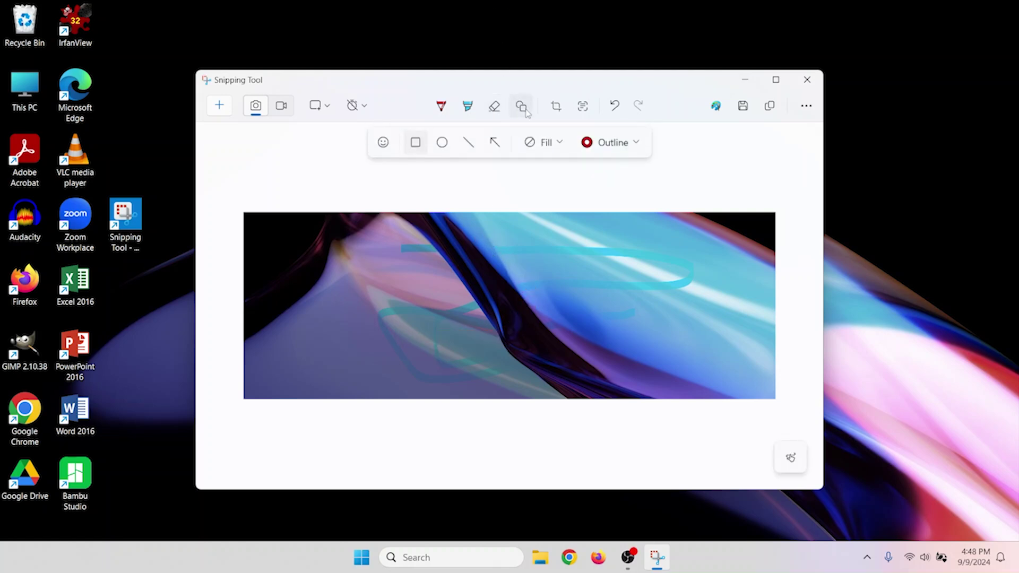
pyautogui.moveTo(349, 250); pyautogui.dragTo(491, 349)
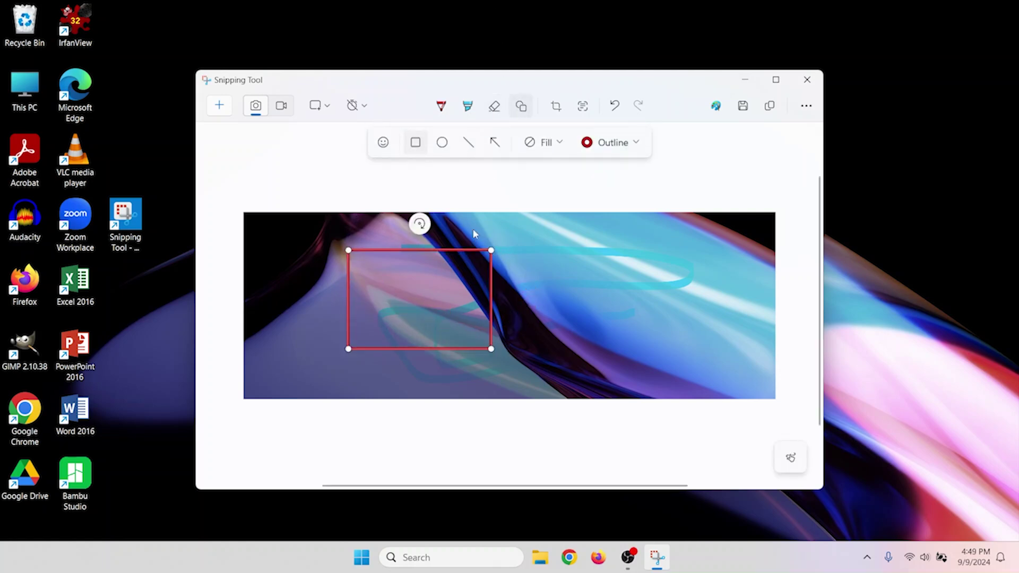
pyautogui.click(495, 143)
pyautogui.moveTo(507, 260); pyautogui.dragTo(608, 347)
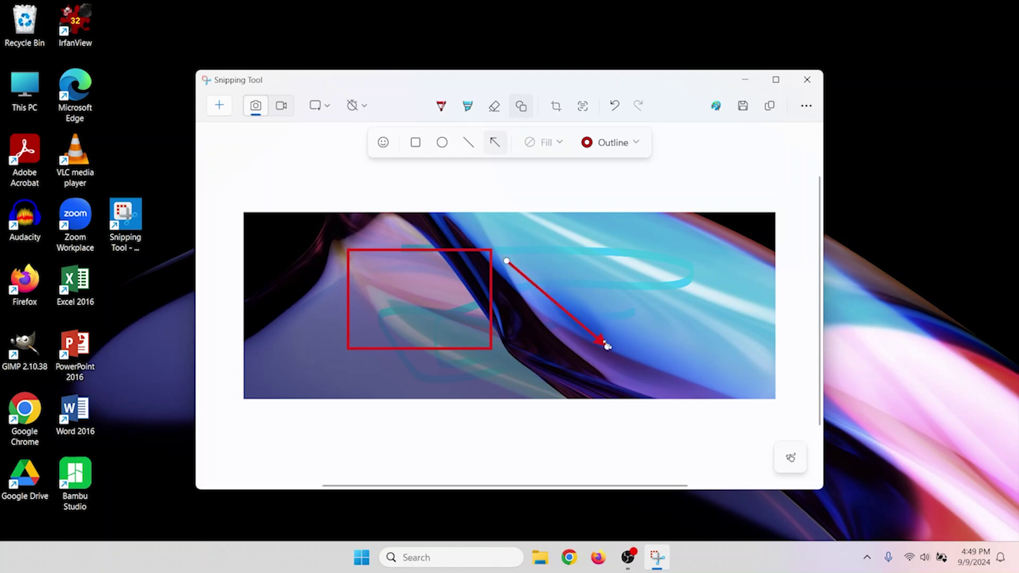
# Crop the snip on all sides to its central strip around the lower part of the rectangle and the arrow
pyautogui.click(557, 106)
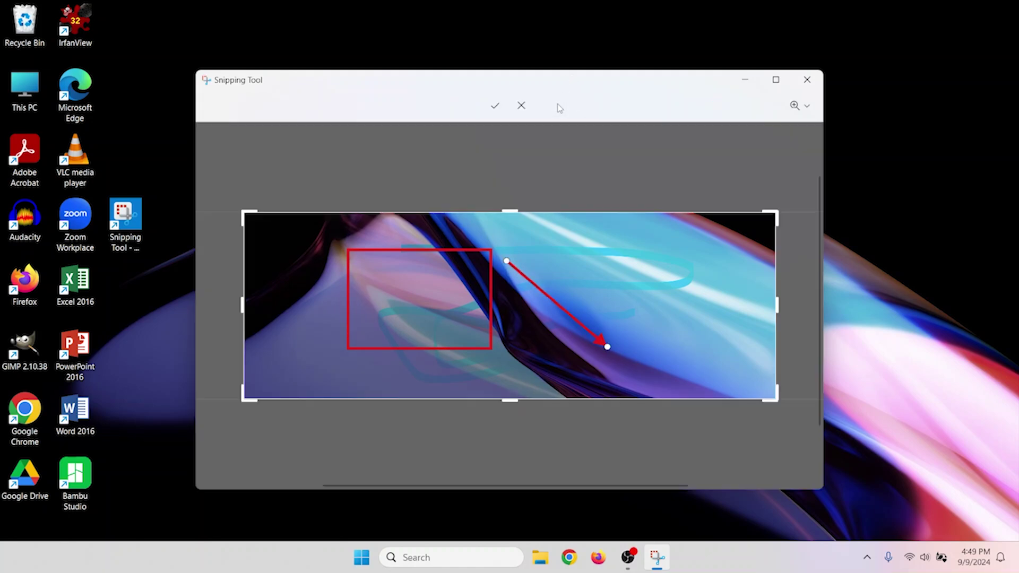
pyautogui.moveTo(247, 216); pyautogui.dragTo(310, 264)
pyautogui.moveTo(756, 366); pyautogui.dragTo(594, 310)
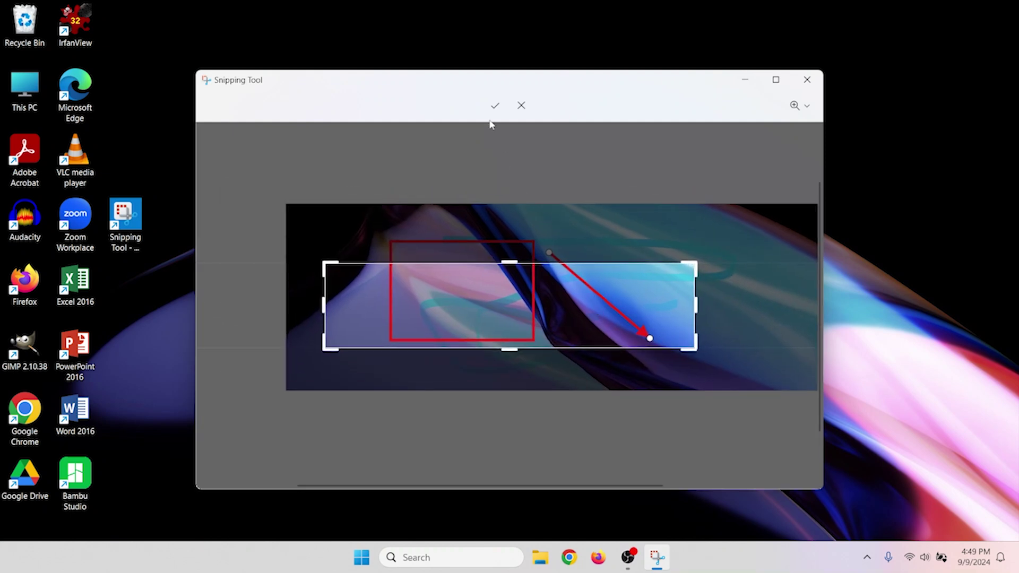
pyautogui.click(493, 106)
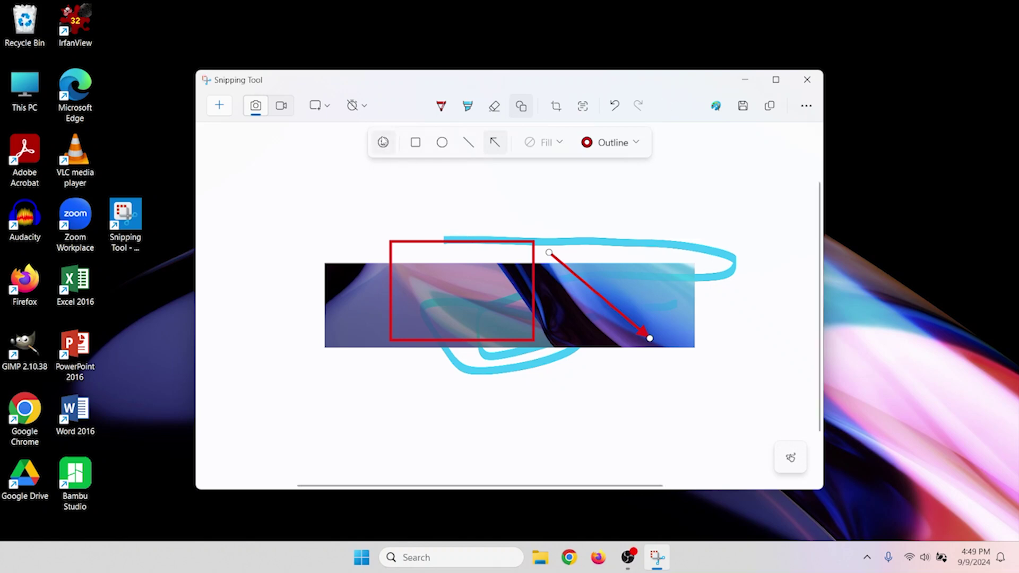
# View the annotated snip in Paint and close Paint
pyautogui.click(717, 107)
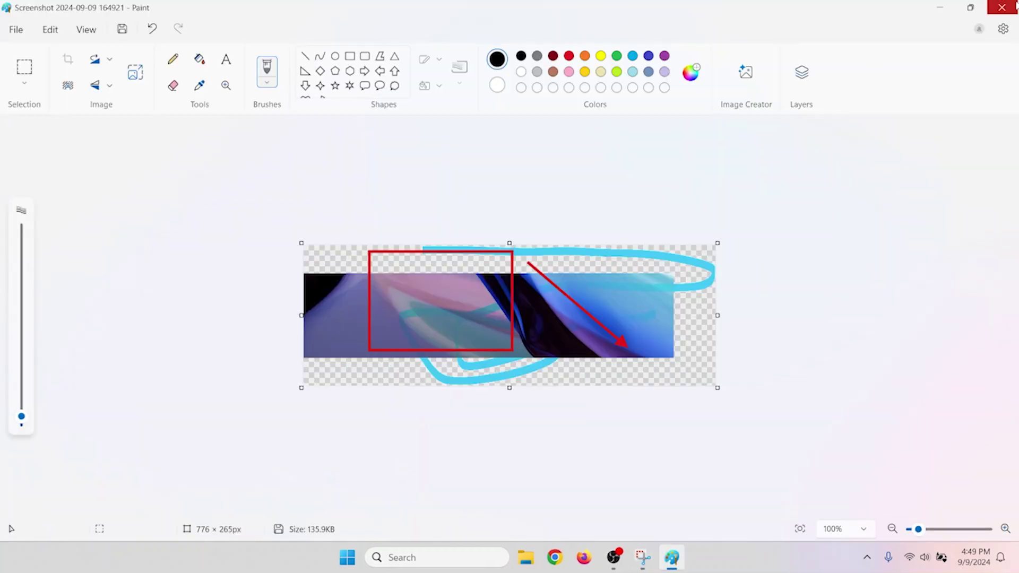
pyautogui.click(1008, 7)
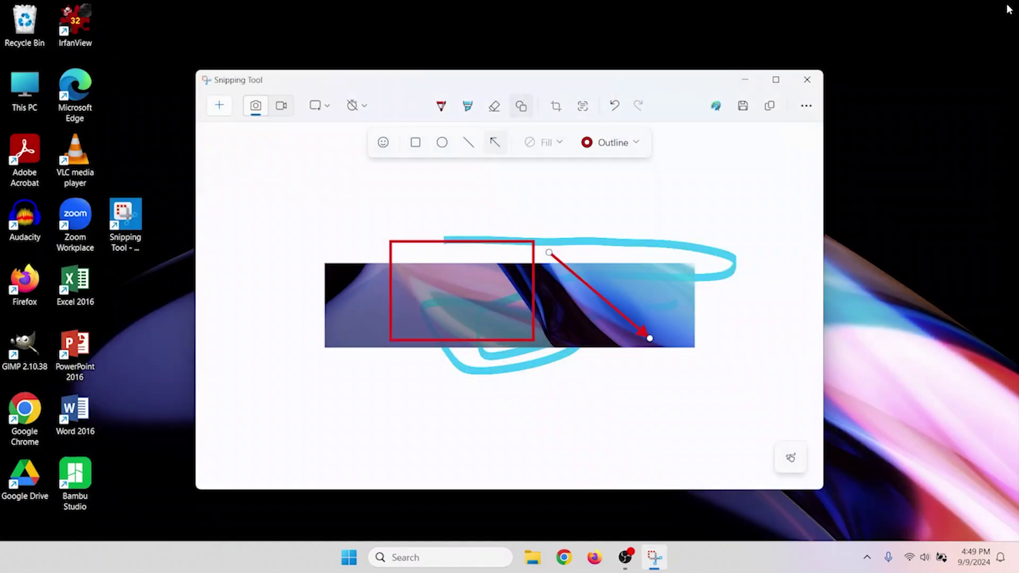
# Start saving the snip to Pictures as a PNG named "fafdsdfdsf", checking the available file types, and cancel
pyautogui.click(742, 108)
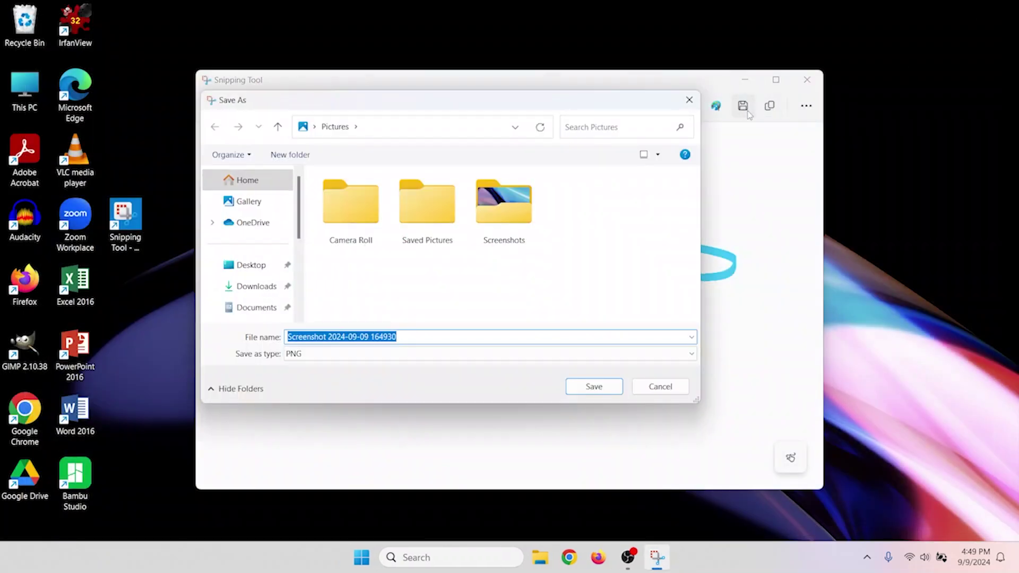
pyautogui.click(531, 354)
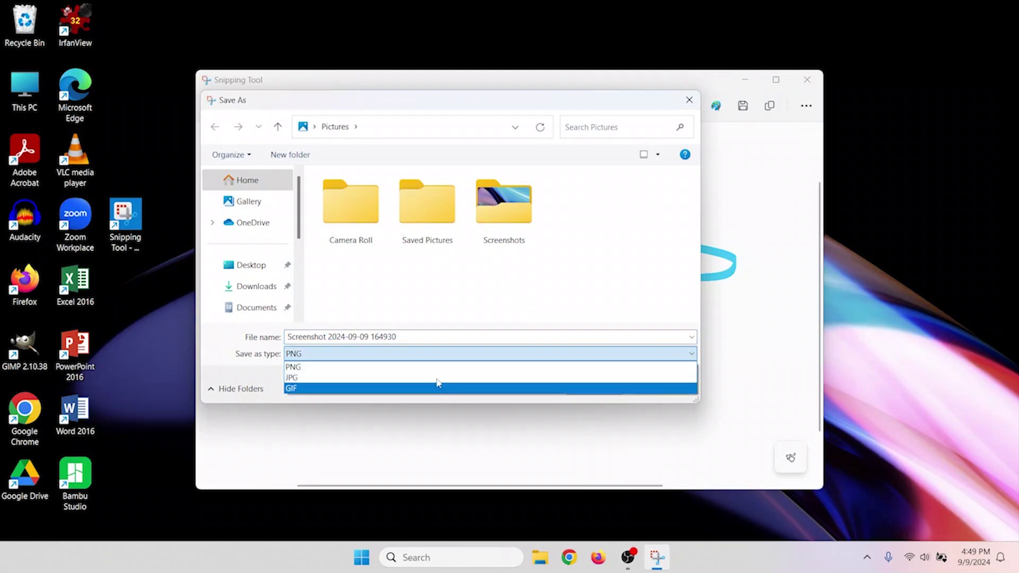
pyautogui.click(441, 353)
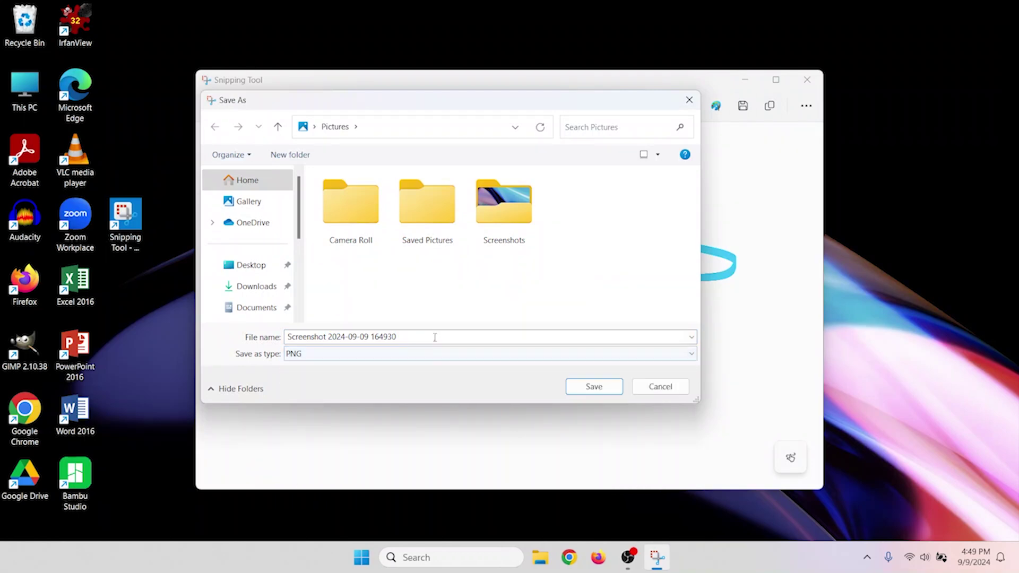
pyautogui.write('fafdsdfdsf')
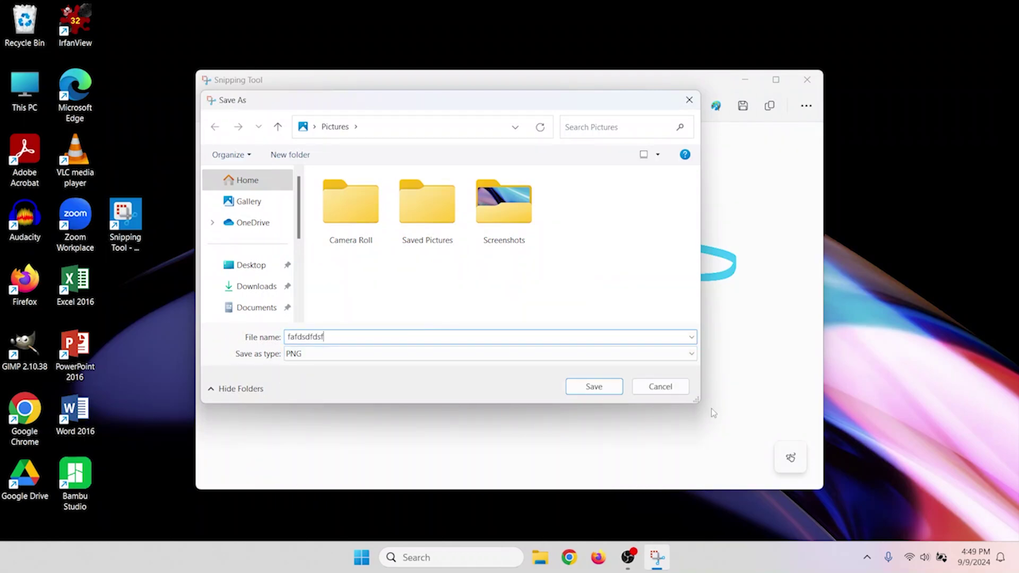
pyautogui.click(677, 391)
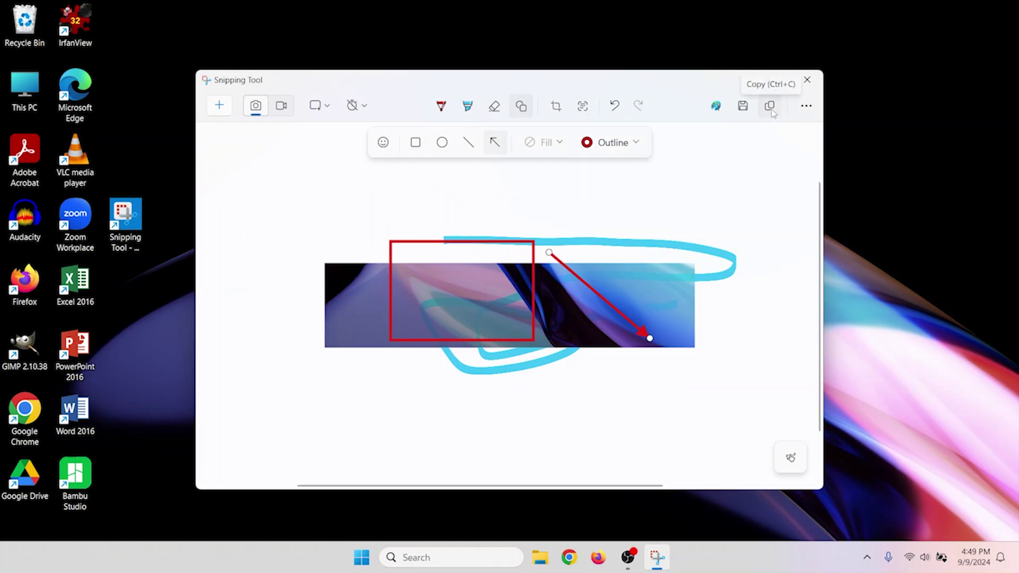
# Review the Snipping Tool's settings for snipping and screen recording, and close the app
pyautogui.click(807, 108)
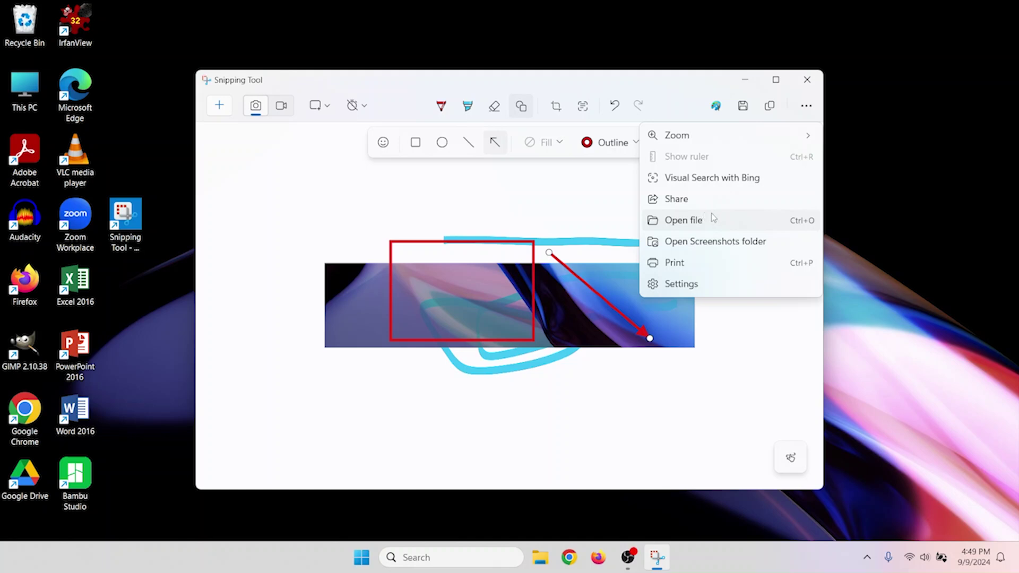
pyautogui.click(686, 285)
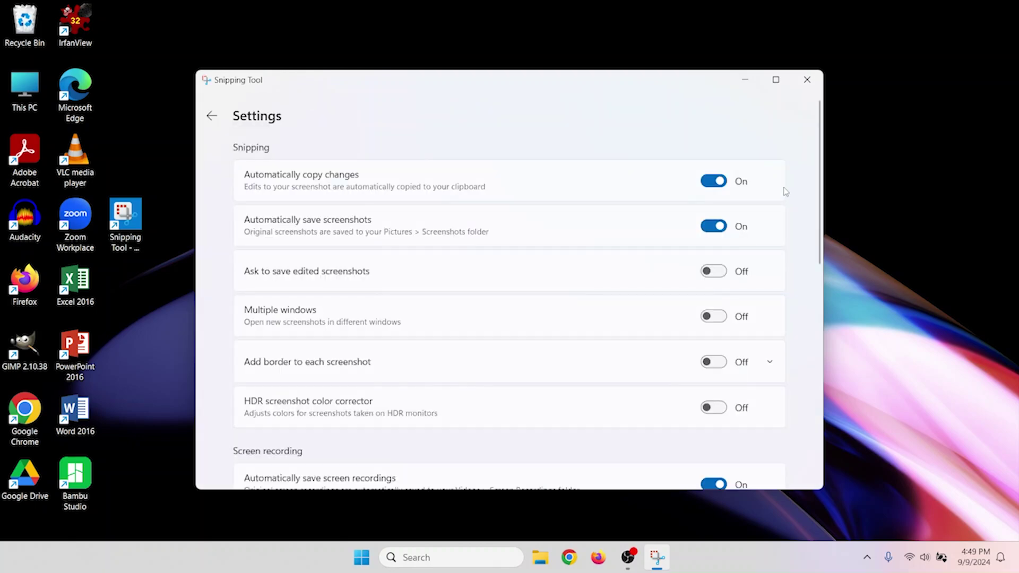
pyautogui.scroll(-8, 785, 194)
pyautogui.scroll(10, 768, 276)
pyautogui.click(808, 80)
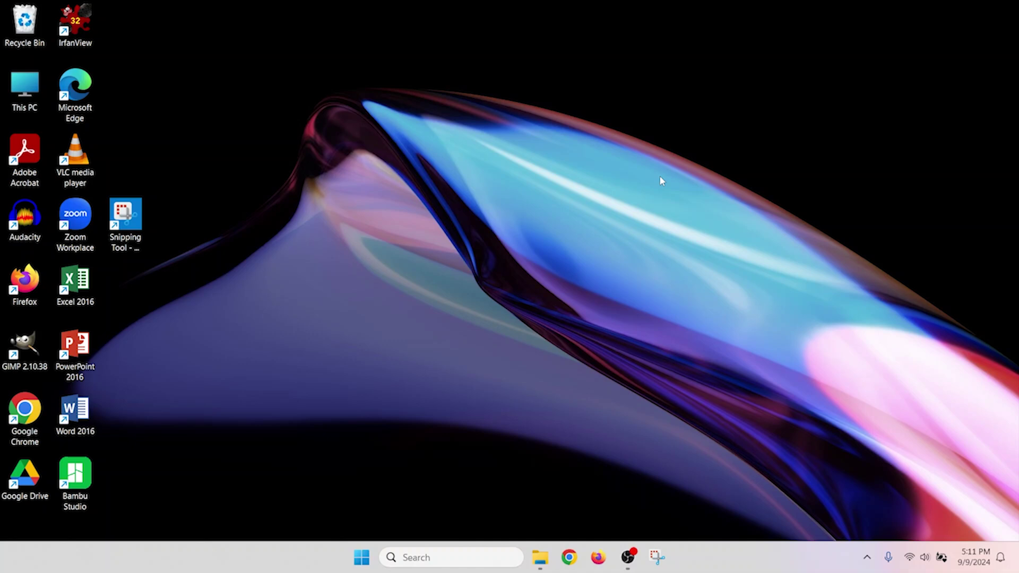
# Start a screen recording snip and frame the upper-middle part of the desktop, moving the recording area left and shrinking it from its lower-right corner
pyautogui.press('super+shift+s')
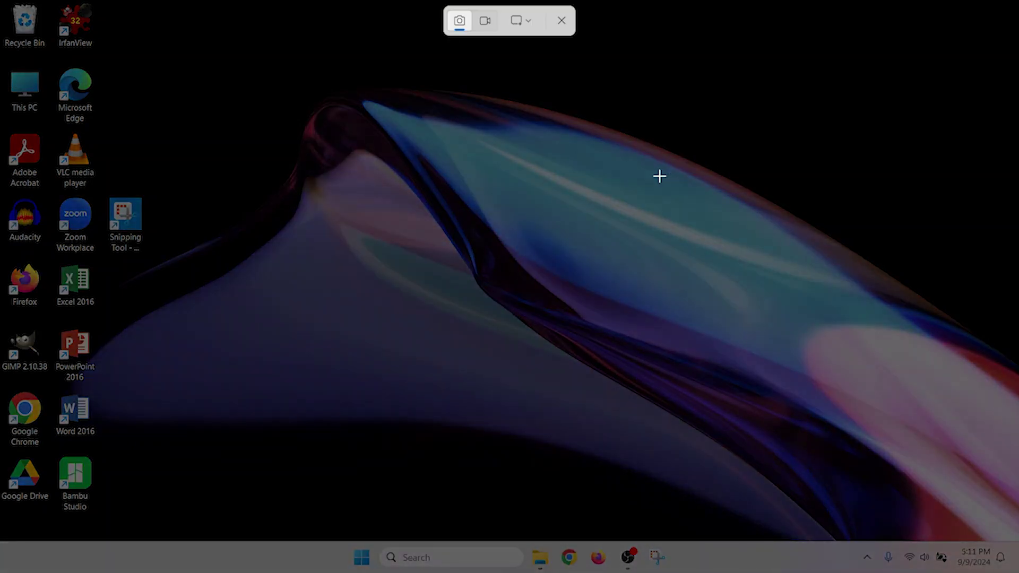
pyautogui.click(487, 24)
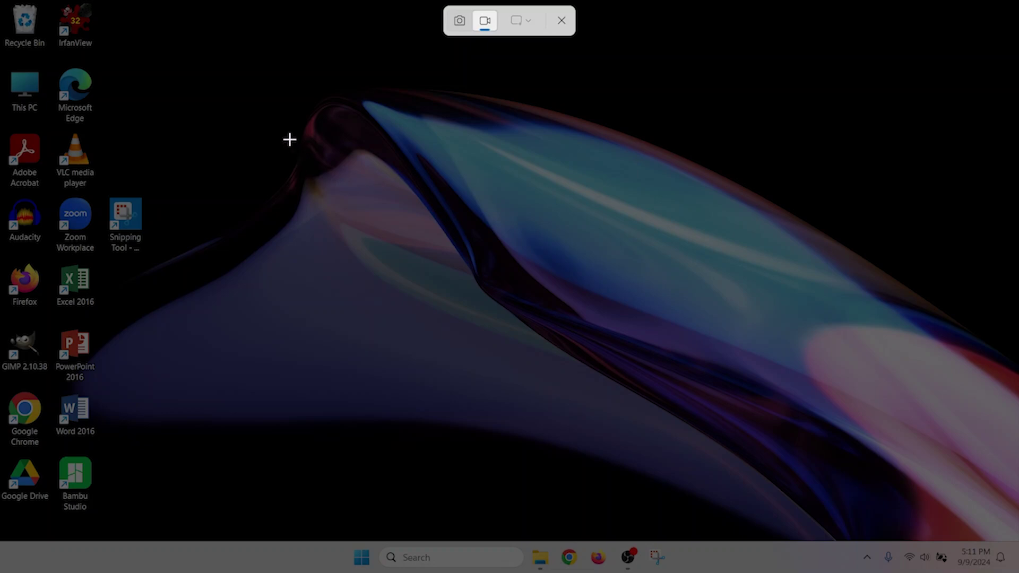
pyautogui.moveTo(244, 103); pyautogui.dragTo(675, 347)
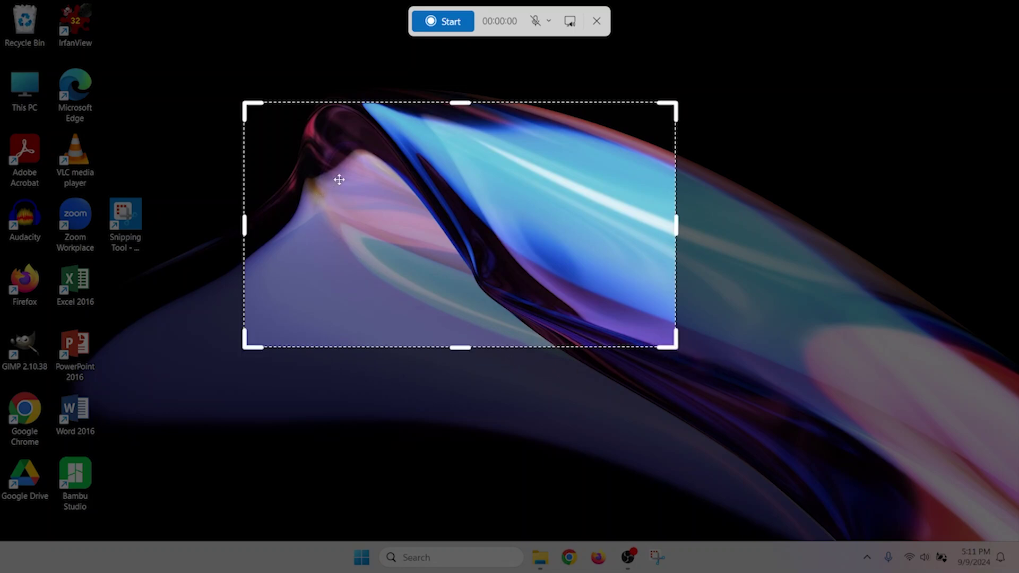
pyautogui.moveTo(463, 222); pyautogui.dragTo(389, 230)
pyautogui.moveTo(602, 353); pyautogui.dragTo(547, 293)
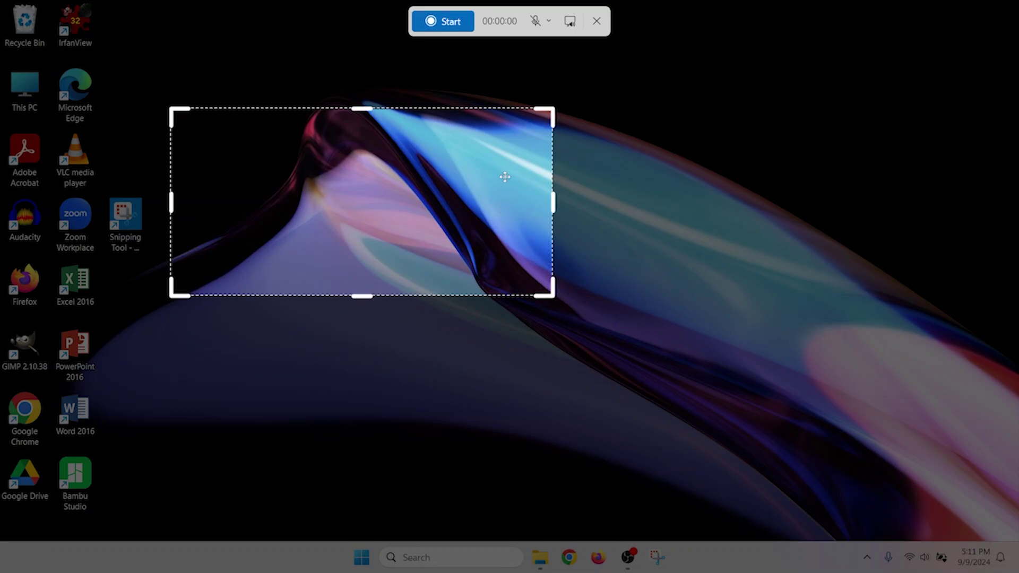
# Review the microphone choices and the system audio option for the screen recording
pyautogui.click(549, 21)
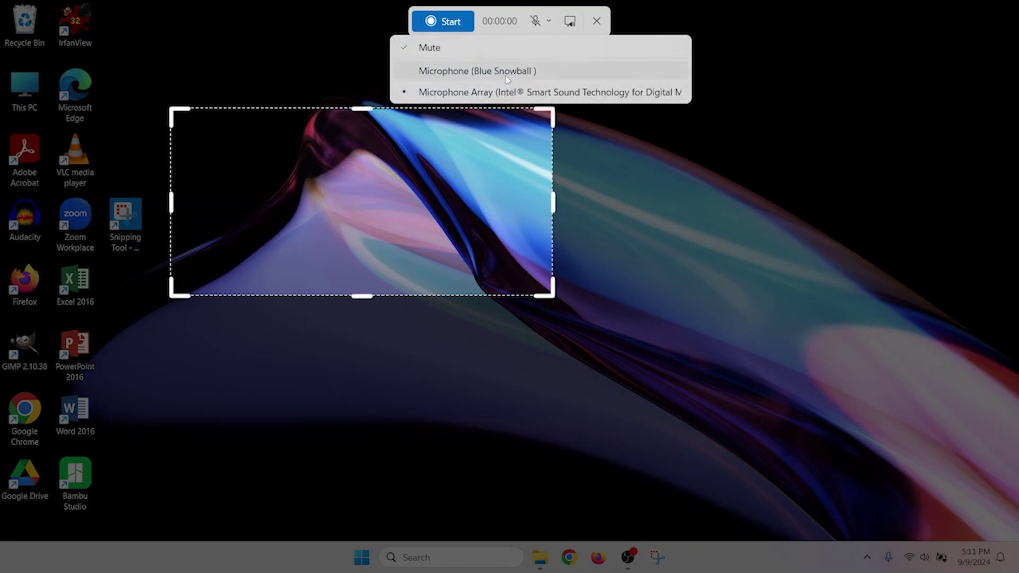
pyautogui.click(550, 21)
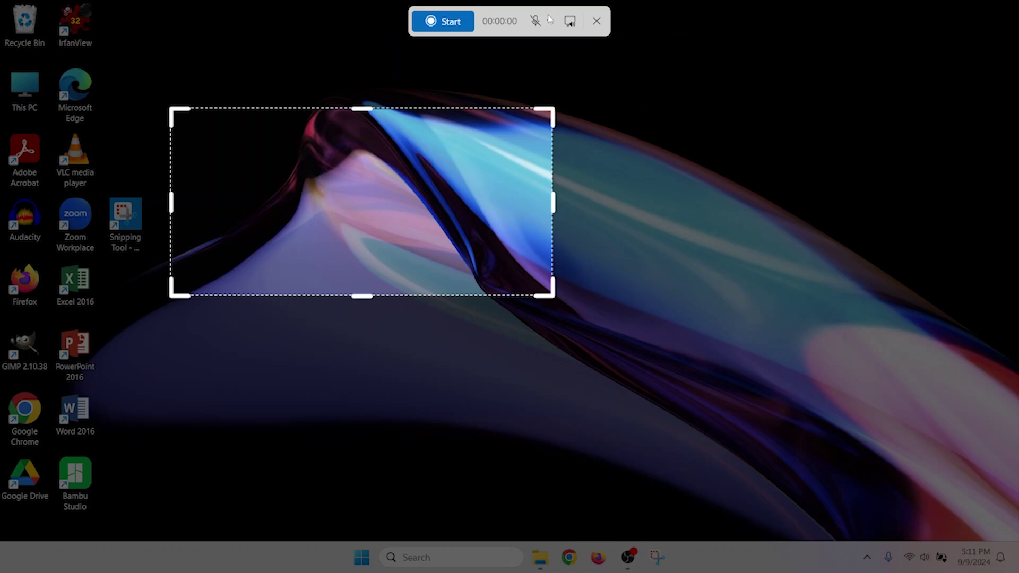
pyautogui.click(572, 26)
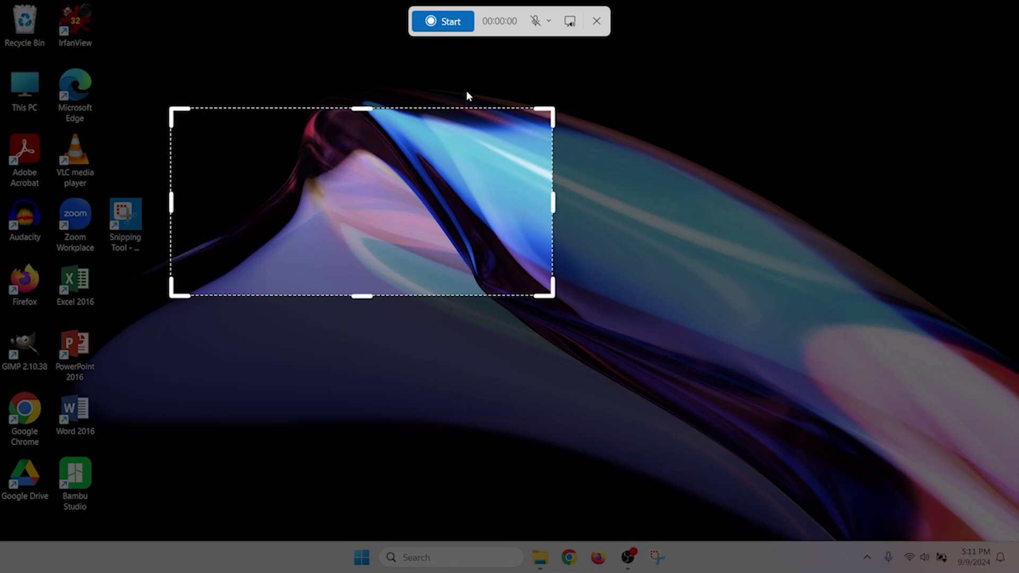
# Record the framed desktop area for about 8 seconds, and play the recording back in an enlarged Snipping Tool window
pyautogui.click(440, 23)
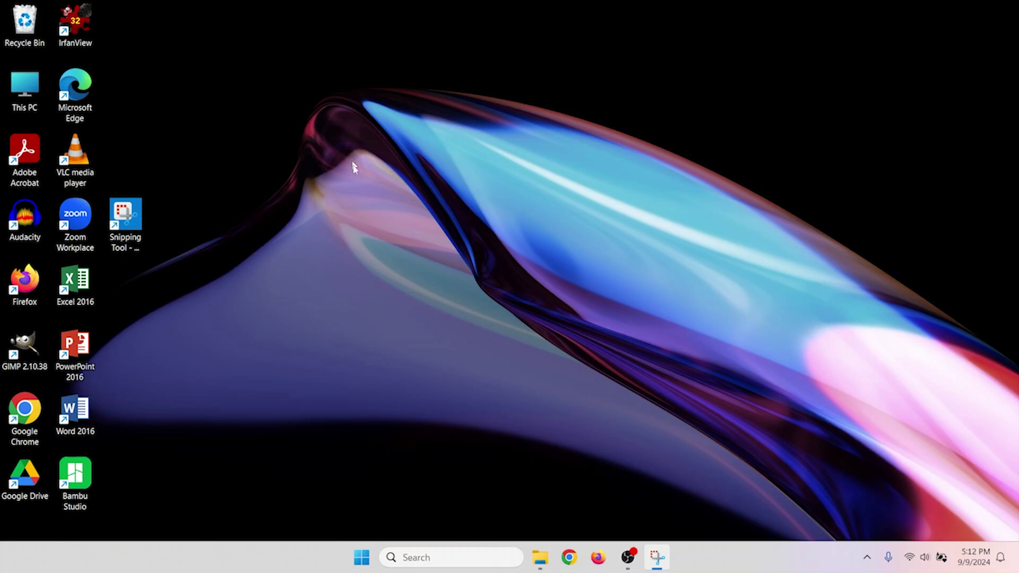
pyautogui.click(463, 17)
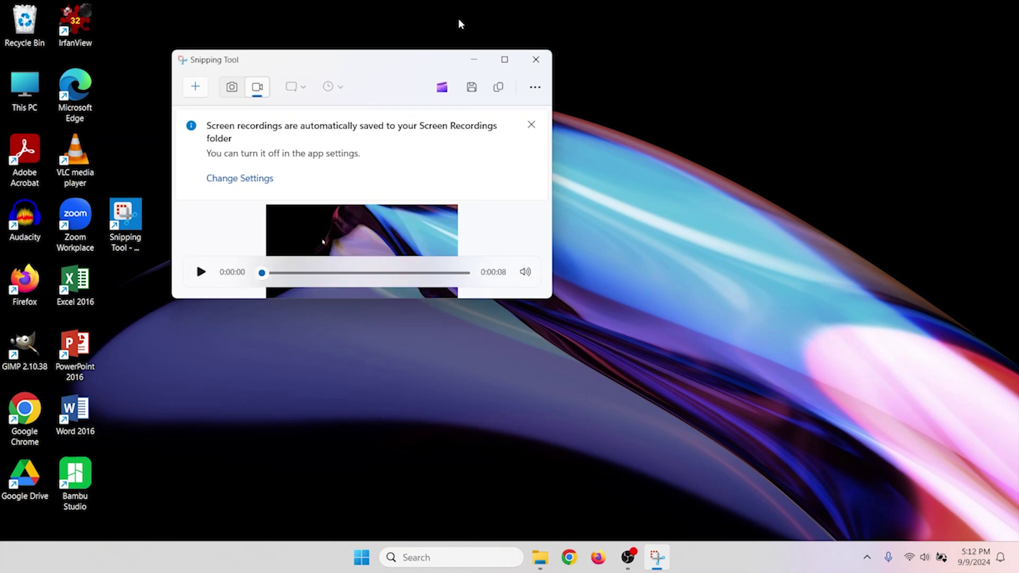
pyautogui.moveTo(550, 301); pyautogui.dragTo(722, 451)
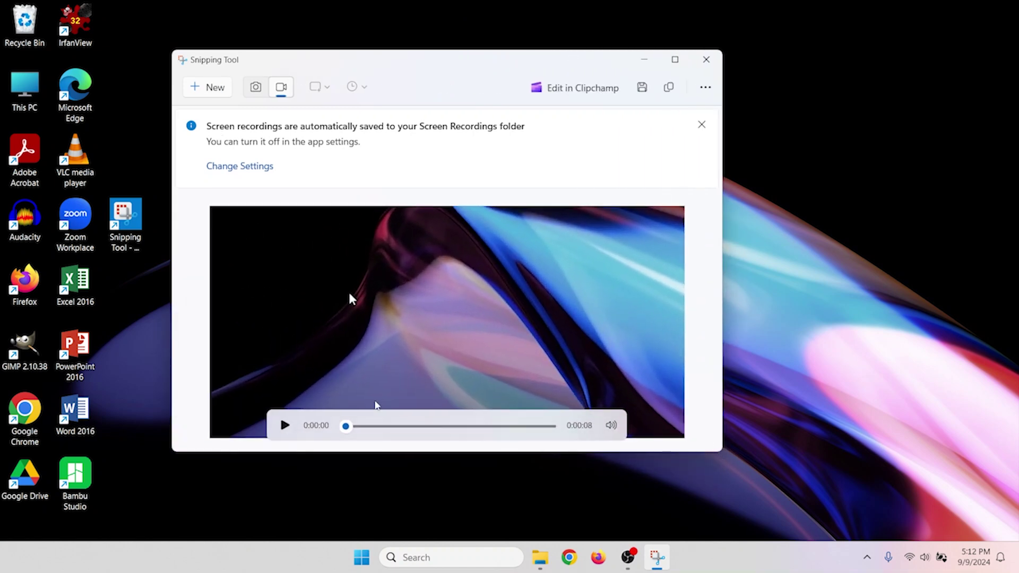
pyautogui.click(285, 426)
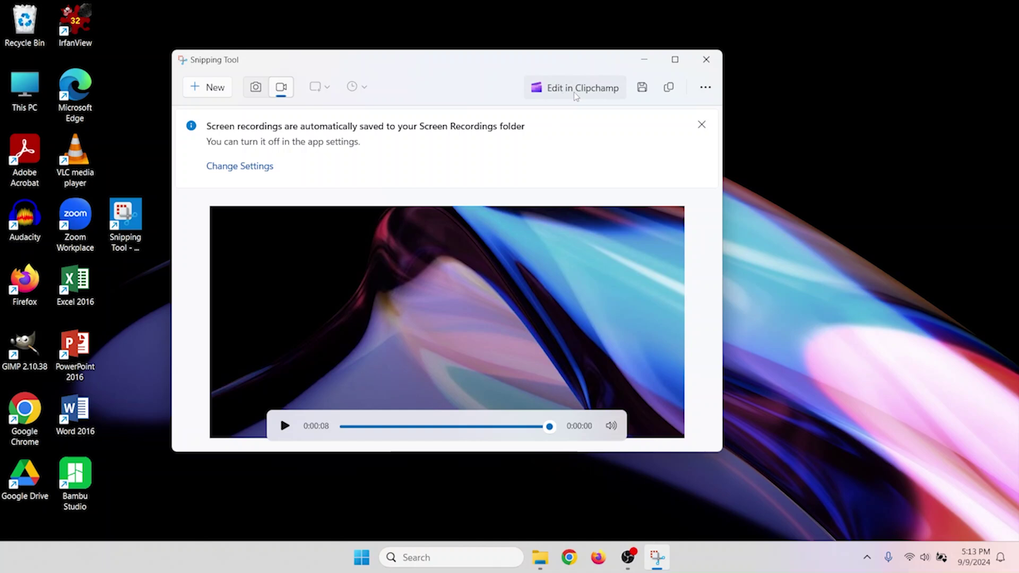
# Start saving the recording to Videos as an MP4 named "sdffsadfasfsaf", checking the available file types
pyautogui.click(643, 89)
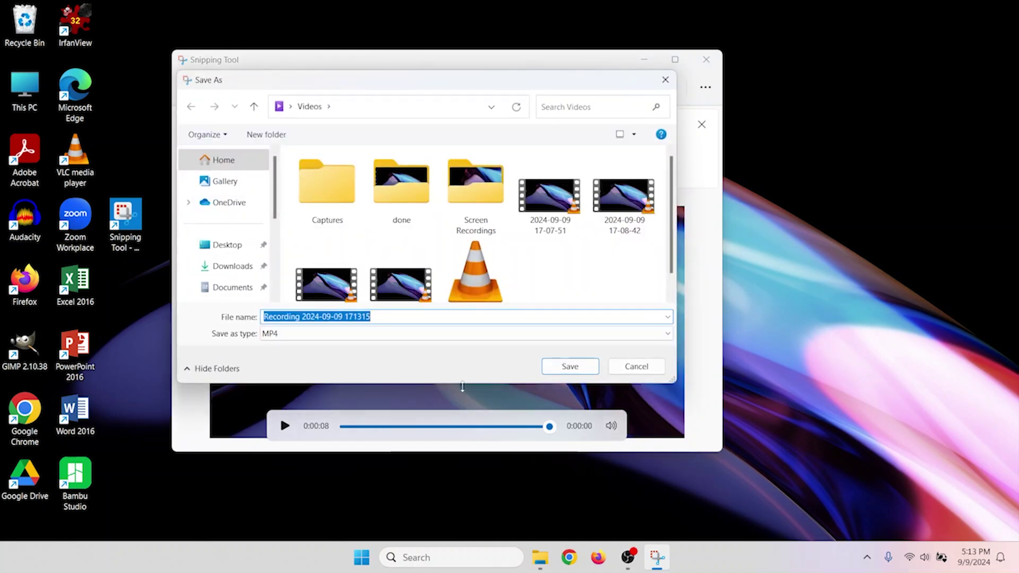
pyautogui.write('sdffsadfasfsaf')
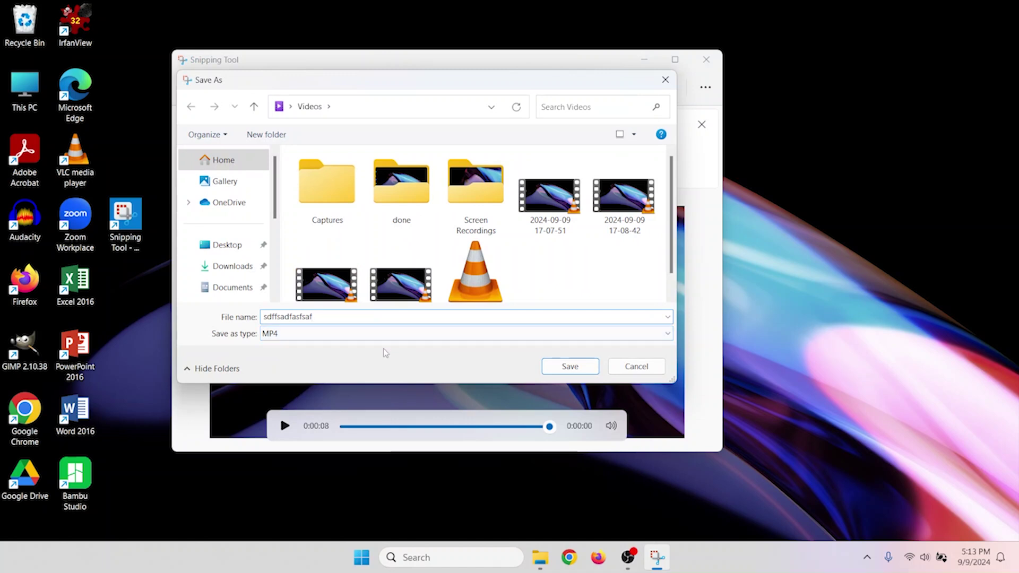
pyautogui.click(310, 335)
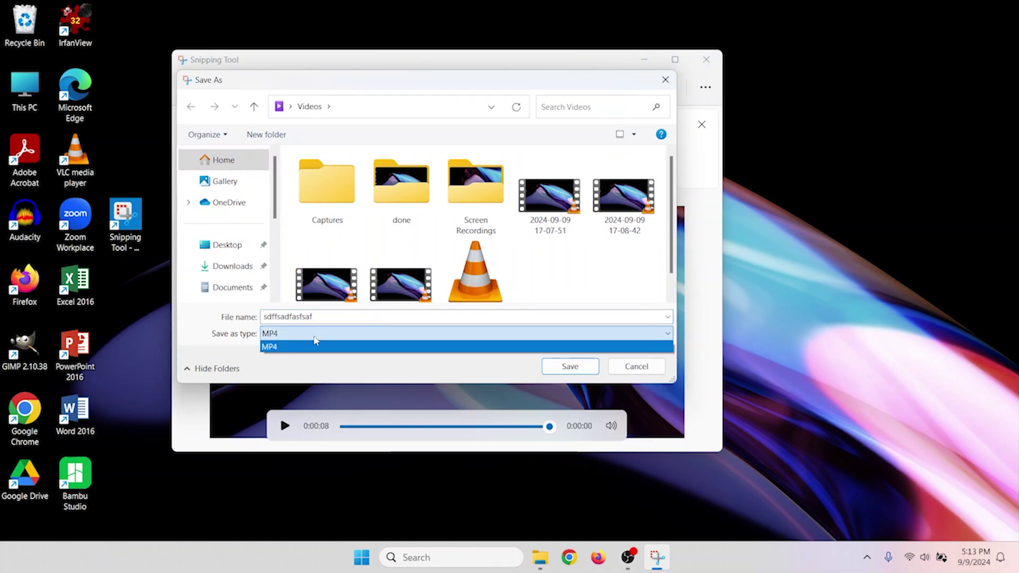
pyautogui.click(531, 365)
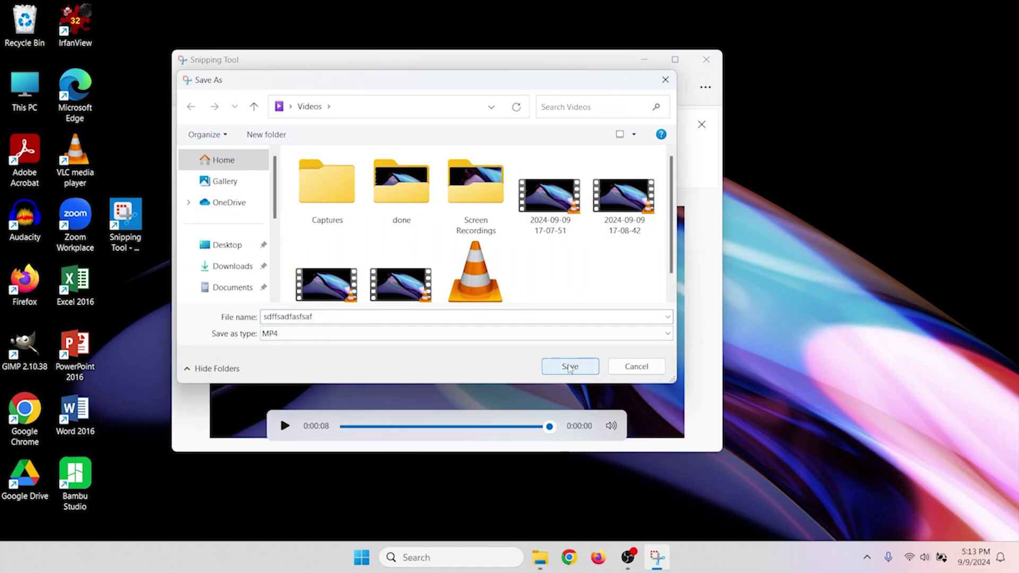